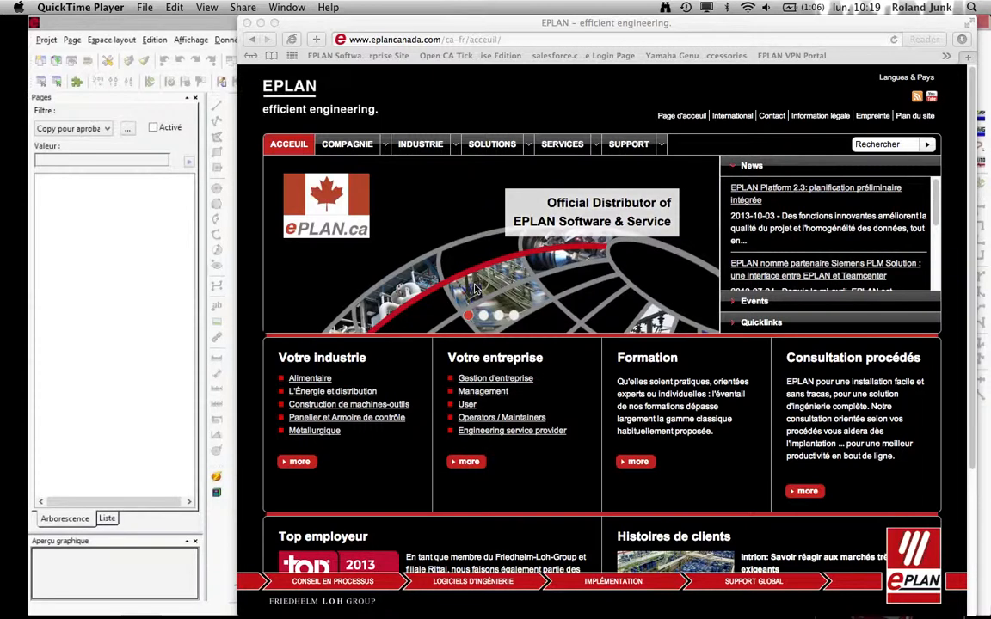
# Switch to EPLAN Electric P8, close the EPLAN Data Portal and select page 11 Motors of Nouveau projet(2)
pyautogui.press('super+Tab')
pyautogui.press('super+Tab')
pyautogui.press('super+Tab')
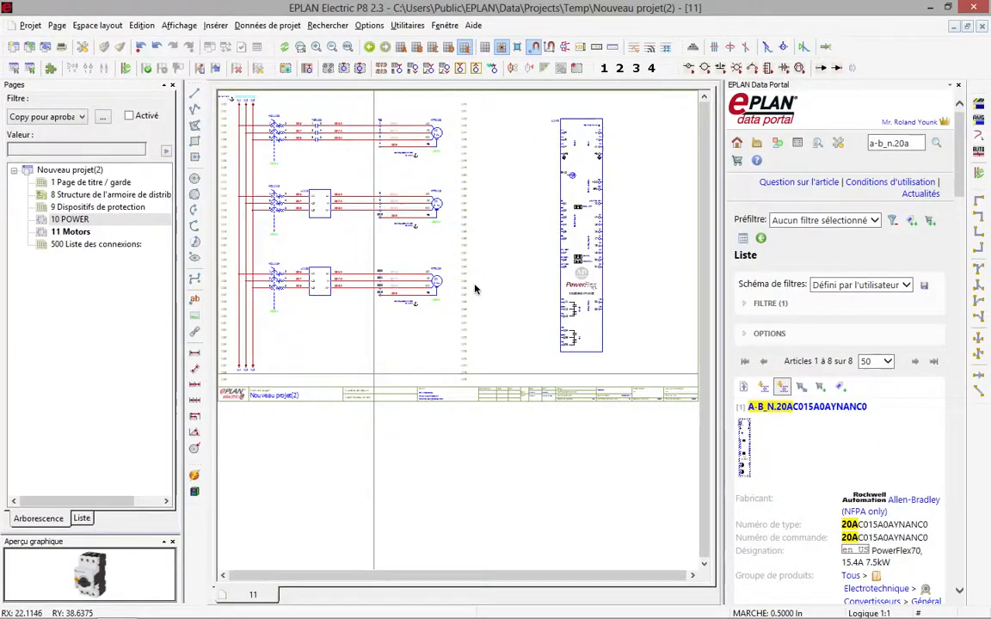
pyautogui.click(959, 84)
pyautogui.click(70, 231)
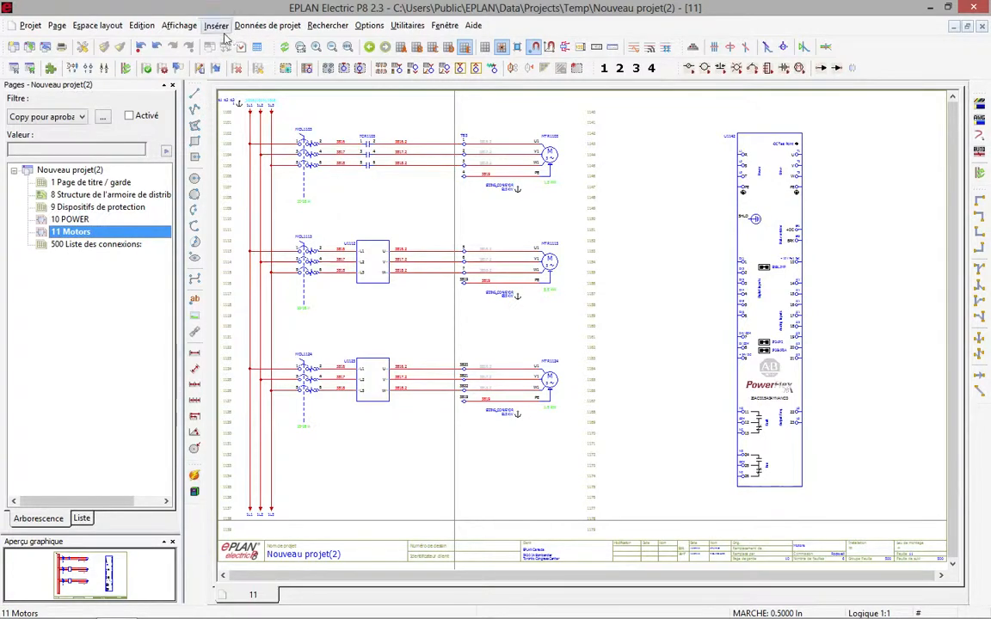
# Open the PLC (API) navigator for the project
pyautogui.click(267, 25)
pyautogui.moveTo(273, 115)
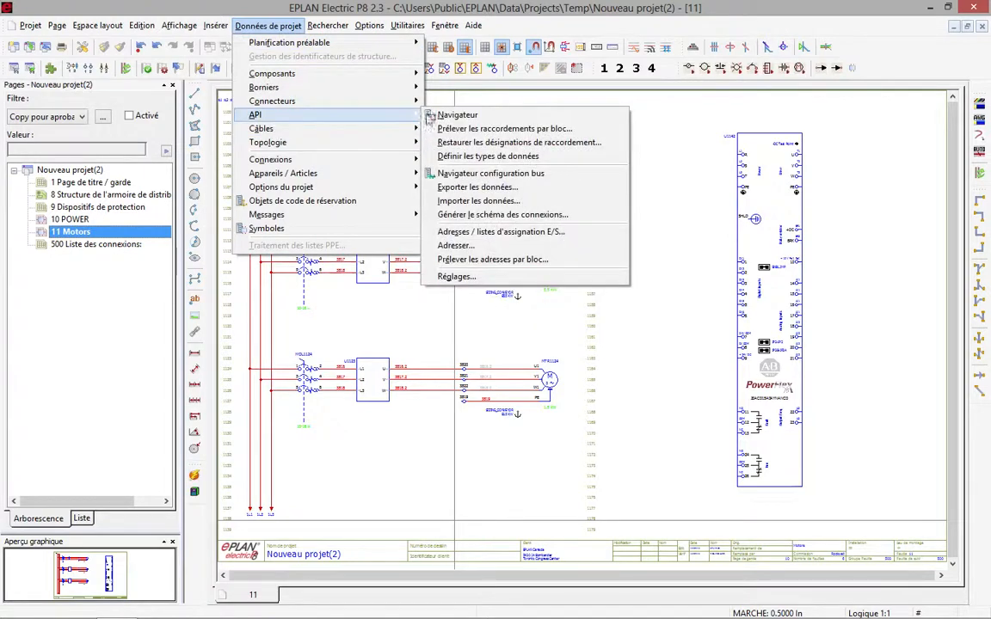
pyautogui.click(454, 115)
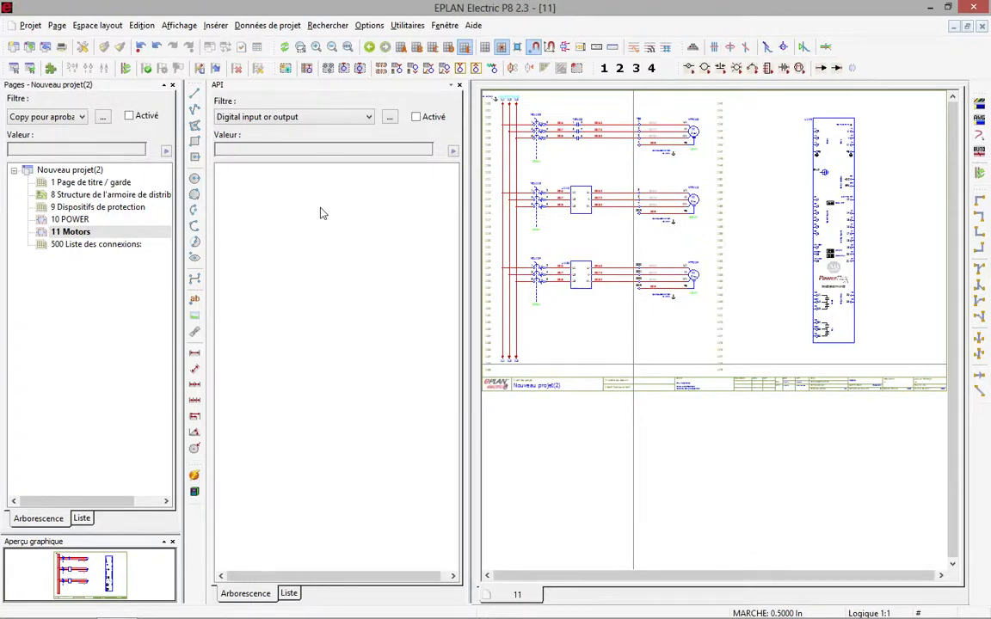
# Import the IAB_proj_1756 PLC data in RSLogix Architect V3.60 / V20 format, regenerating all functions
pyautogui.click(268, 25)
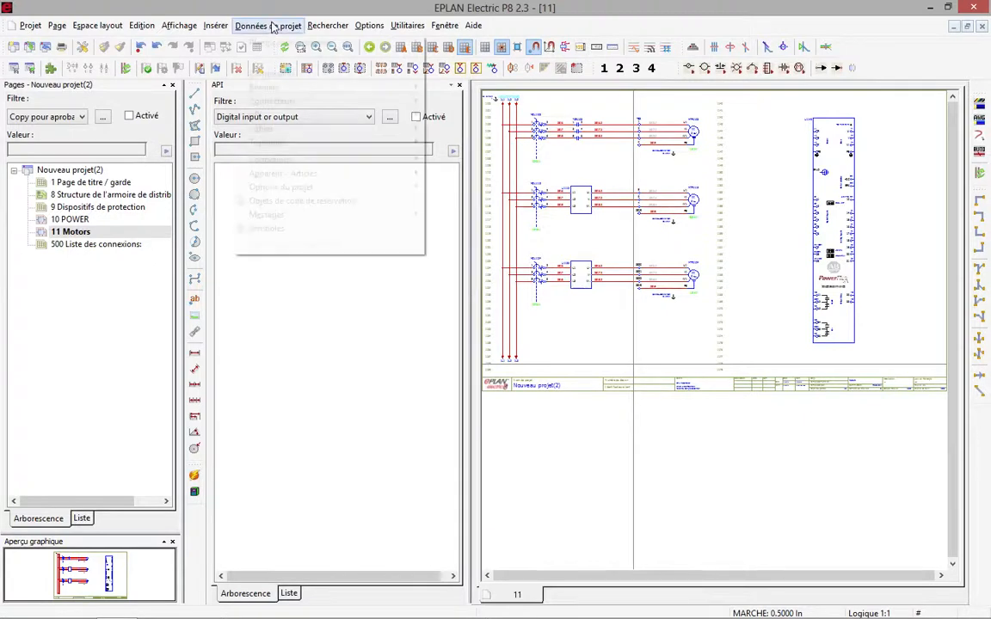
pyautogui.moveTo(297, 117)
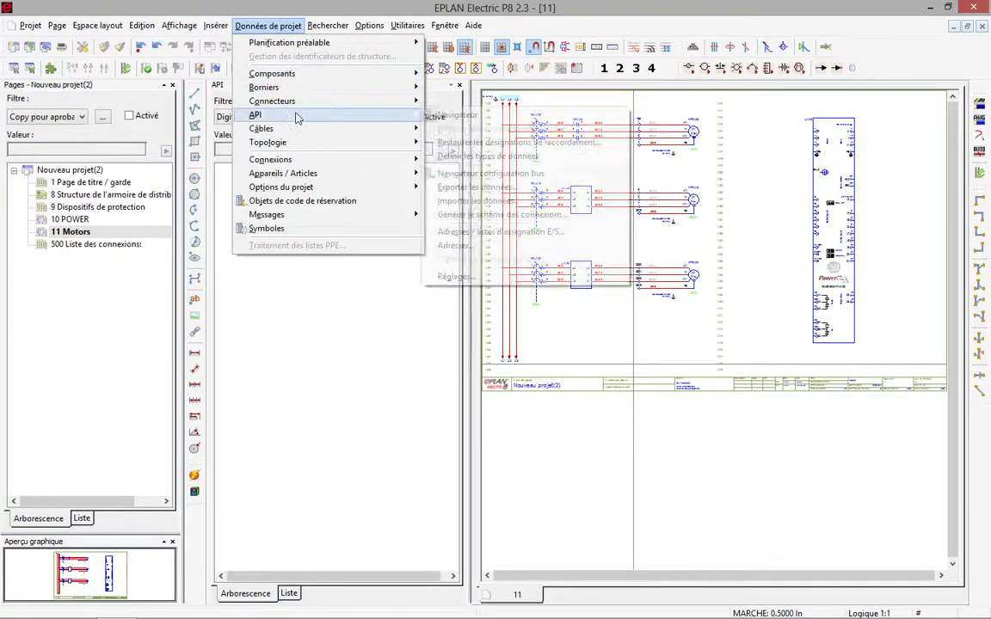
pyautogui.click(469, 201)
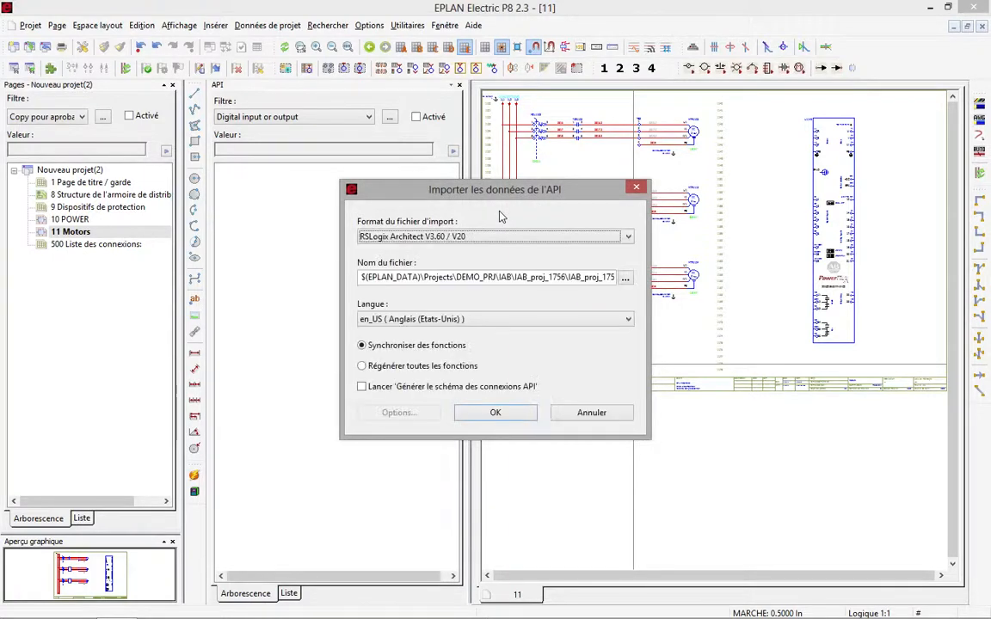
pyautogui.click(418, 366)
pyautogui.click(496, 414)
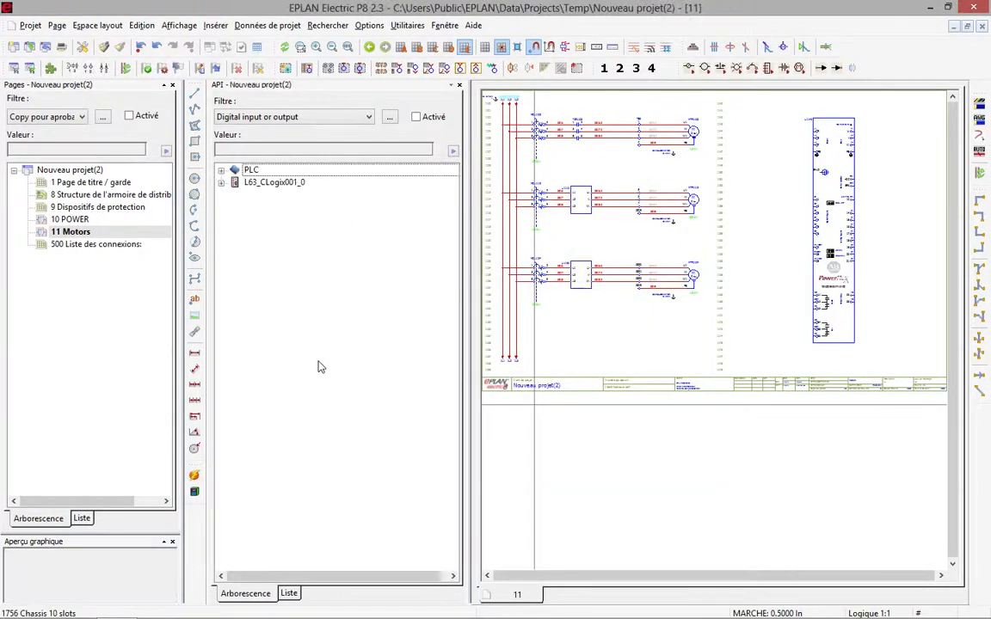
# Inspect the article data of PLC1's PLC box, then close its properties without changes
pyautogui.click(222, 170)
pyautogui.click(234, 183)
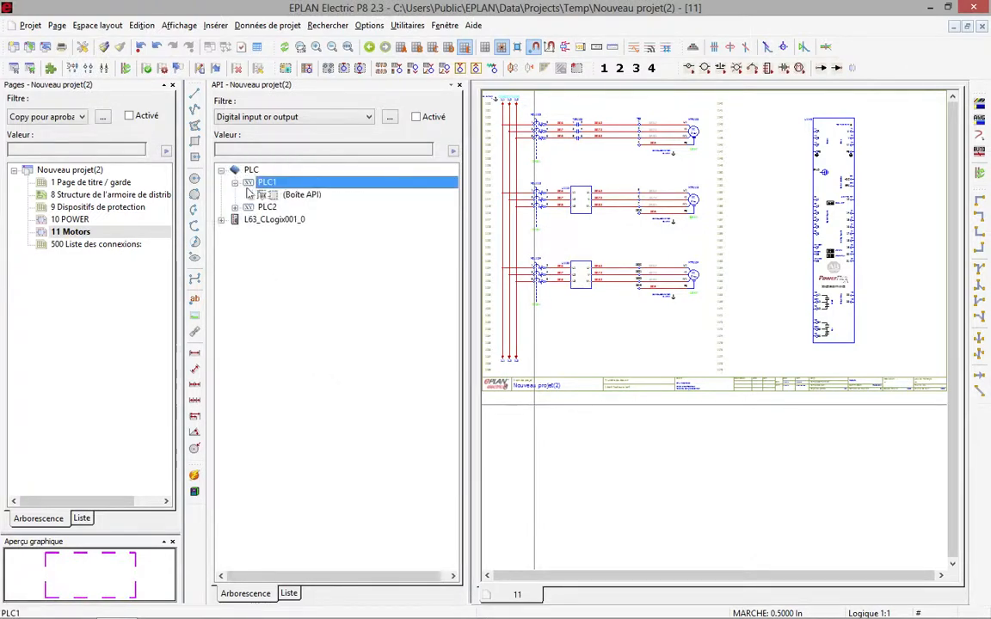
pyautogui.click(298, 195)
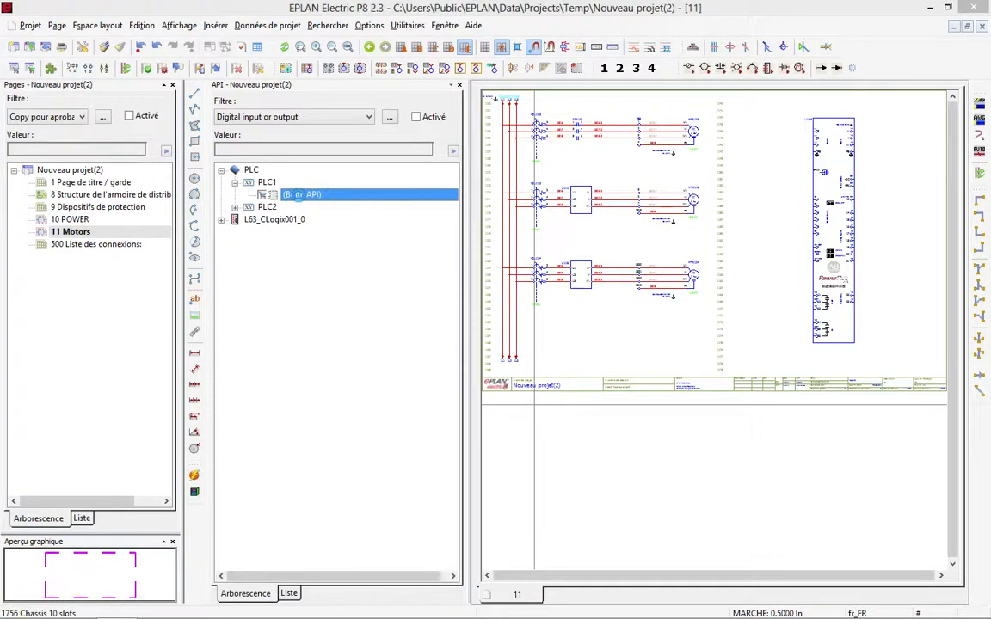
pyautogui.doubleClick(301, 197)
pyautogui.click(314, 46)
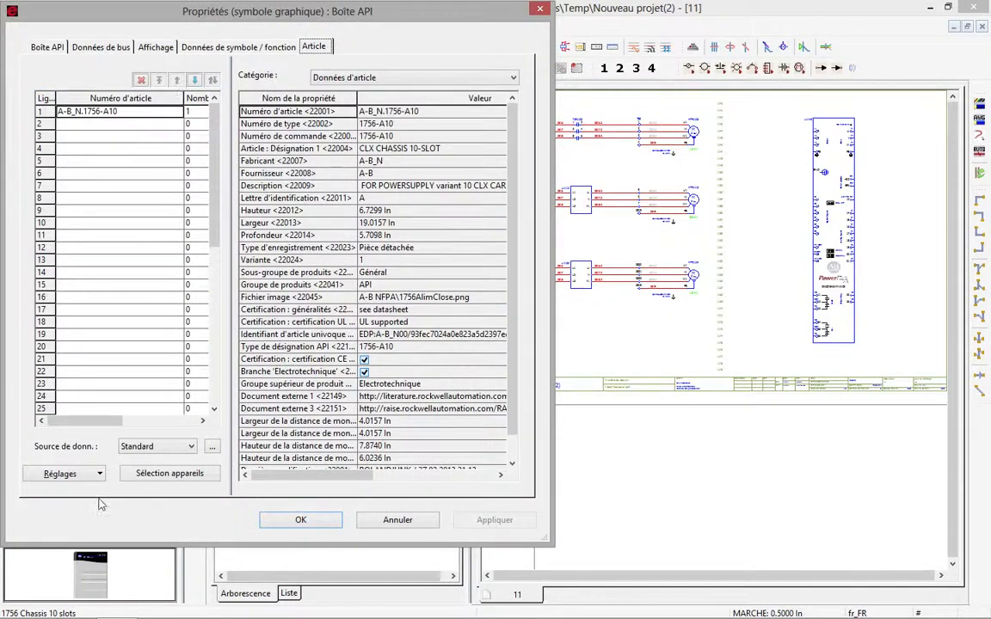
pyautogui.click(383, 521)
# Expand L63_CLogix001_0 down to PLC3 and inspect the article data of its PLC box
pyautogui.click(221, 220)
pyautogui.click(235, 231)
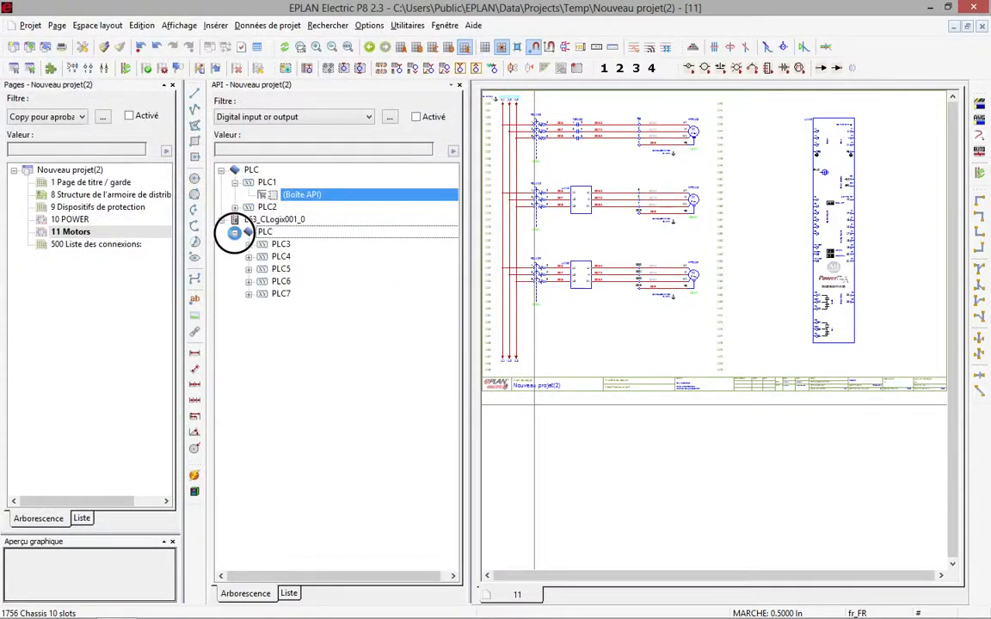
pyautogui.click(261, 246)
pyautogui.click(249, 244)
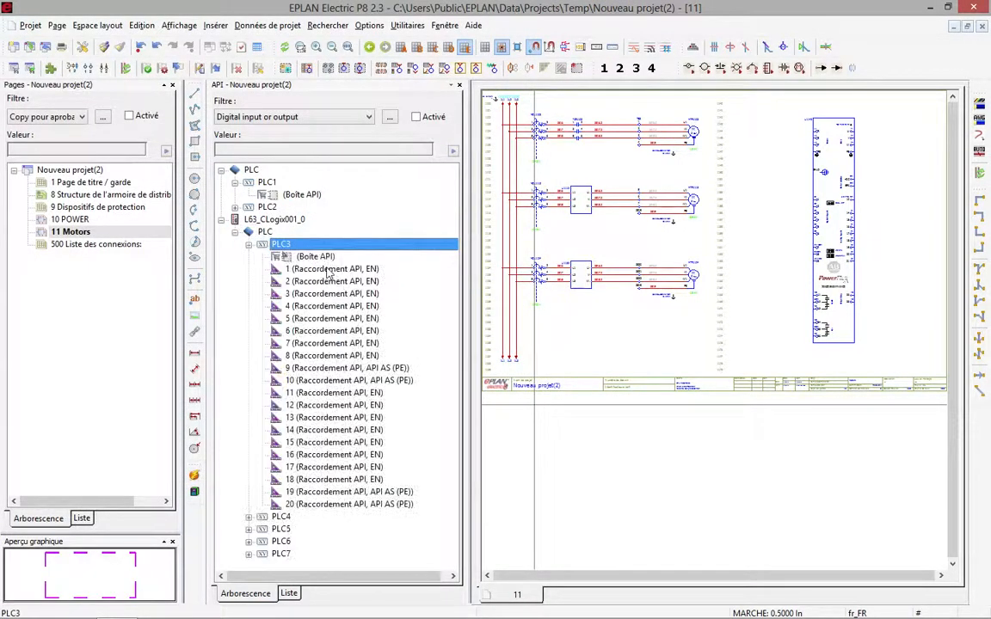
pyautogui.doubleClick(321, 258)
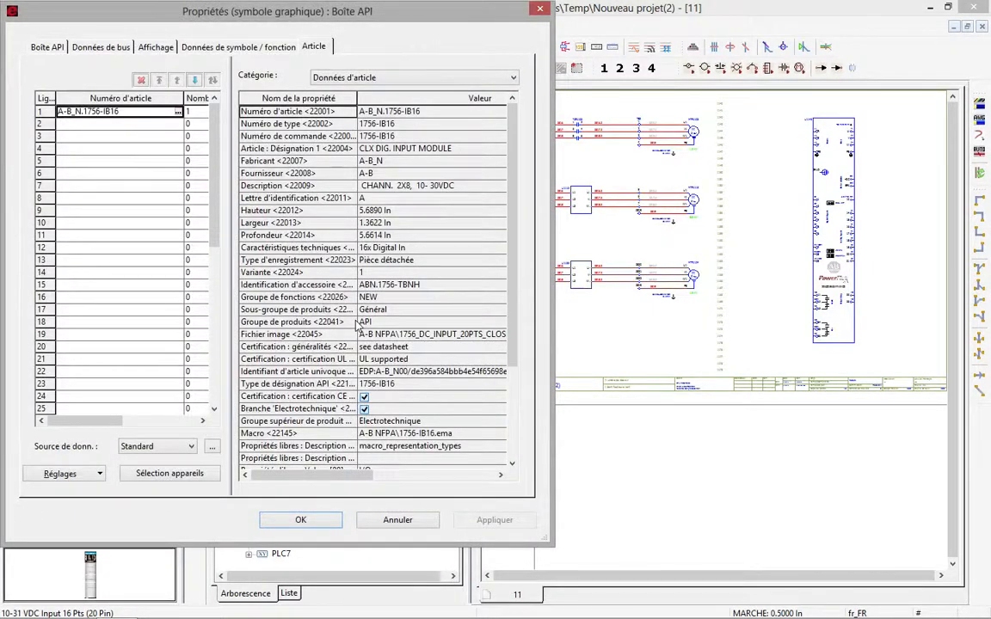
pyautogui.press('Escape')
# Start generating the PLC connection diagram for PLC3 through PLC7 and check the macro assigned to PLC3's box
pyautogui.click(249, 245)
pyautogui.keyDown('shift'); pyautogui.click(288, 294); pyautogui.keyUp('shift')
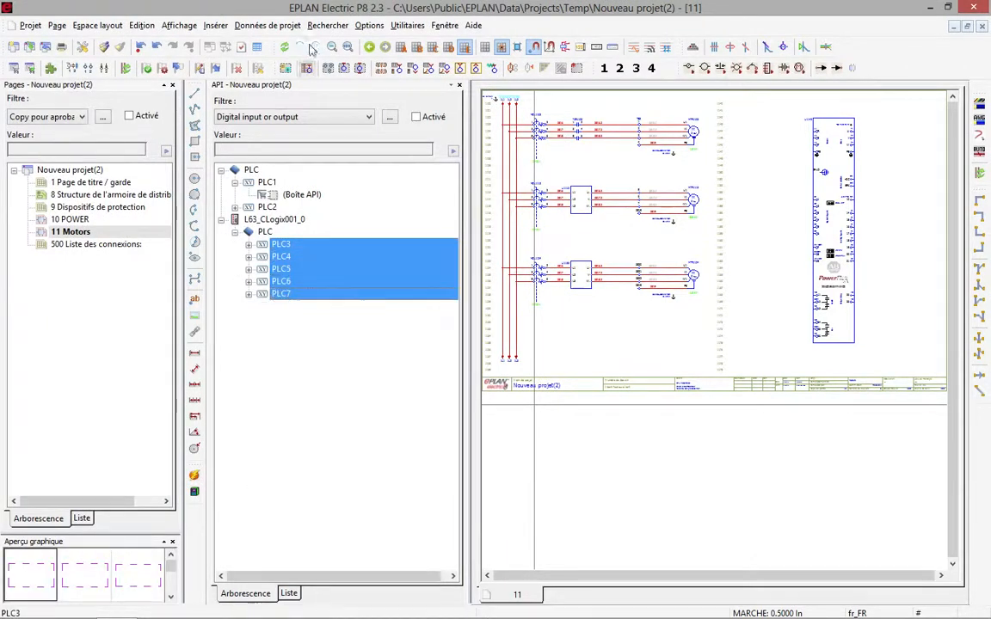
pyautogui.click(267, 25)
pyautogui.moveTo(291, 115)
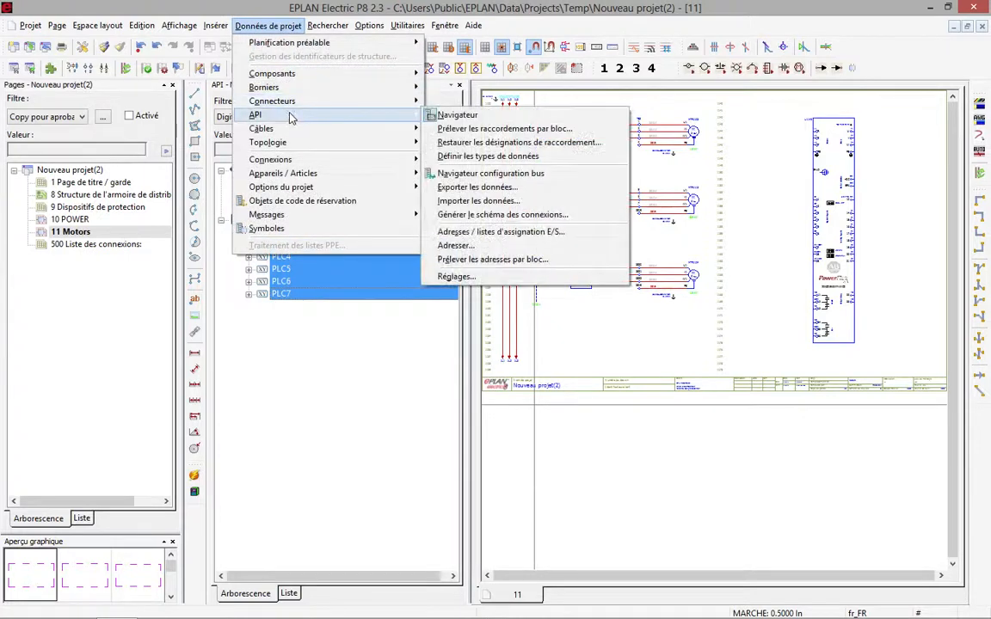
pyautogui.click(539, 216)
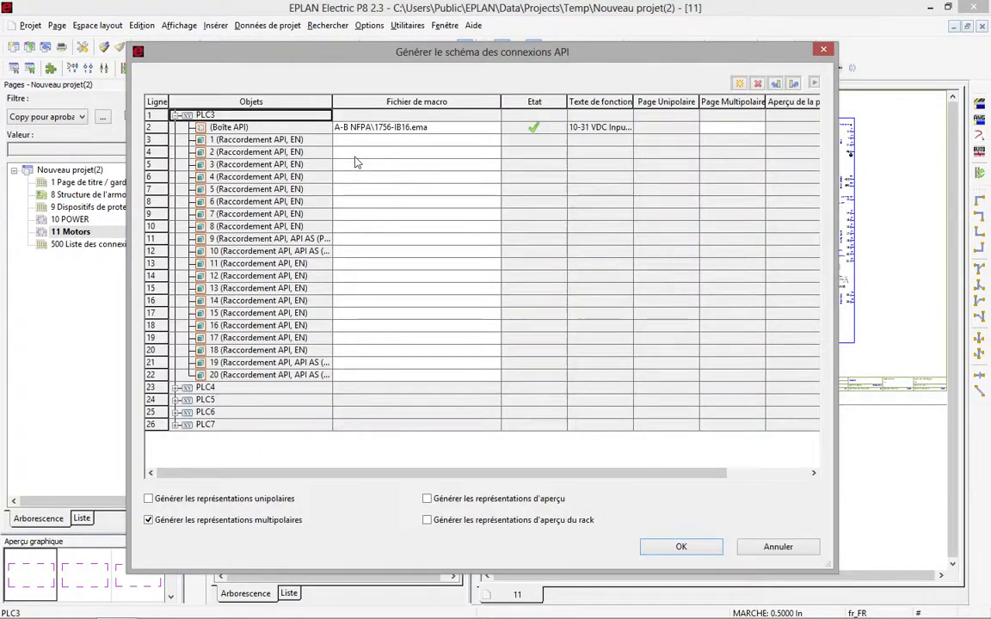
pyautogui.click(391, 129)
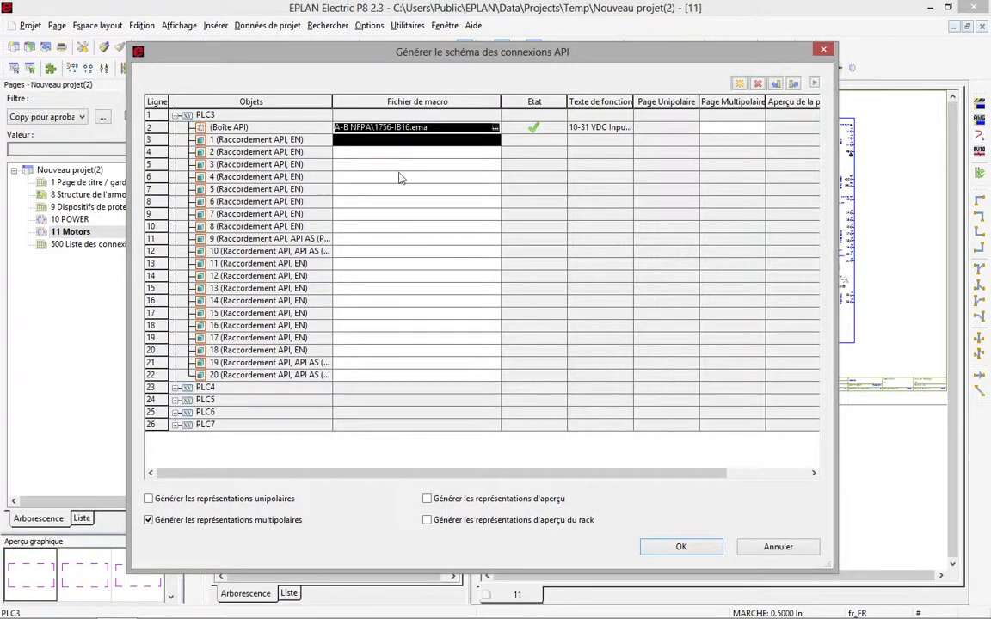
pyautogui.click(428, 129)
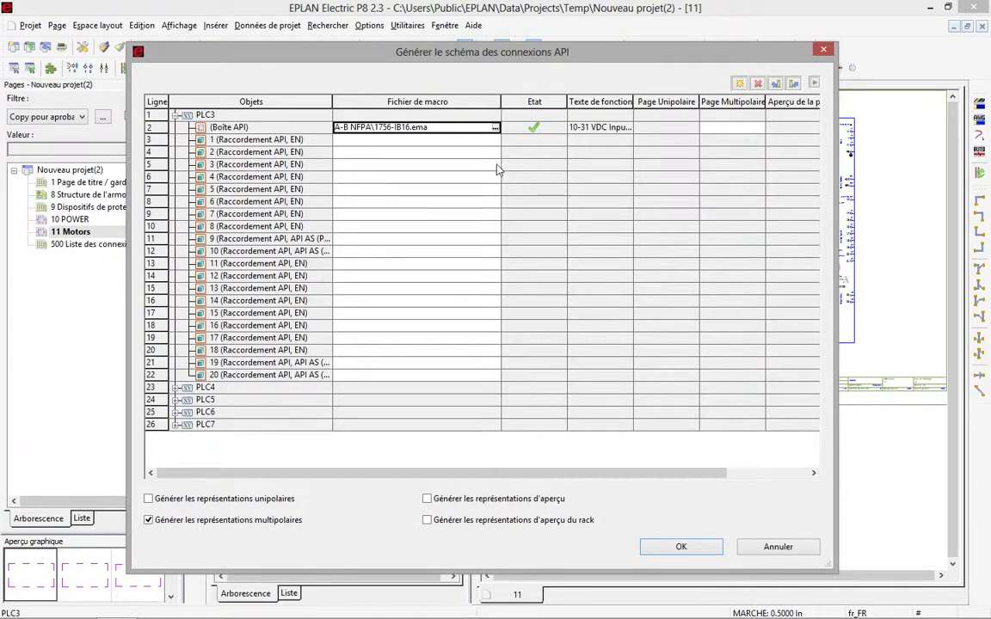
# Import the macro assignments from PLC_GenerateSchematics_IAB_proj_1756_ePLAN_with macros.xml
pyautogui.click(776, 85)
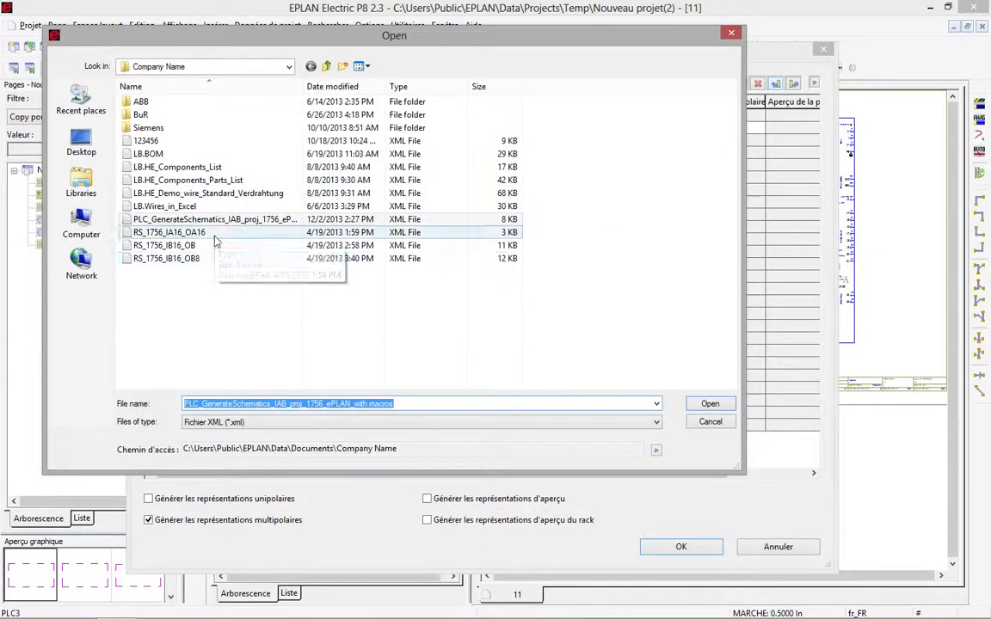
pyautogui.doubleClick(268, 221)
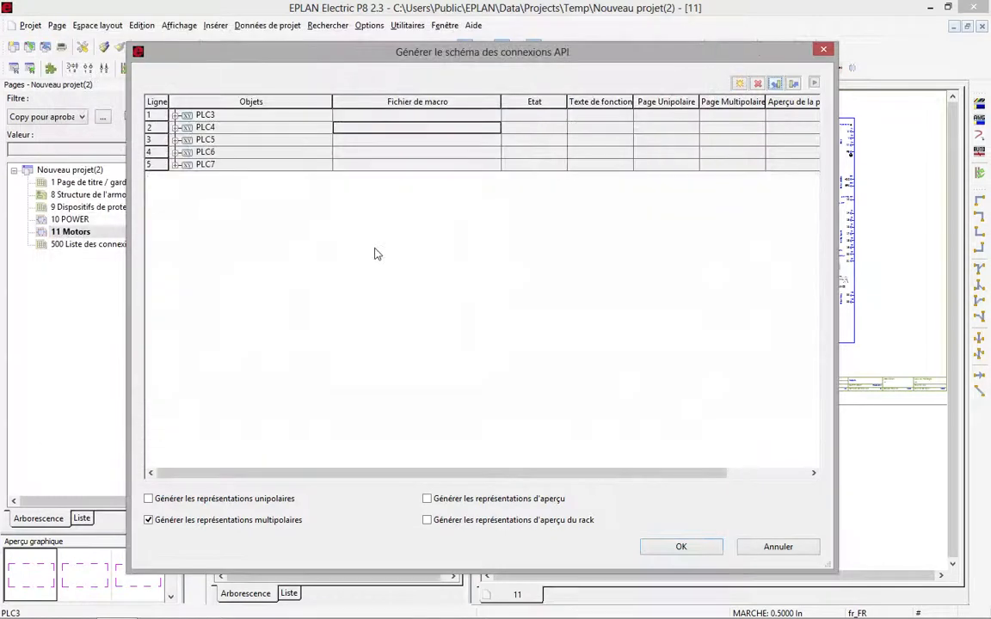
# Preview the pushbutton and limit switch input macros assigned to PLC3's connections 3 and 14, keeping both assignments
pyautogui.click(458, 179)
pyautogui.click(455, 190)
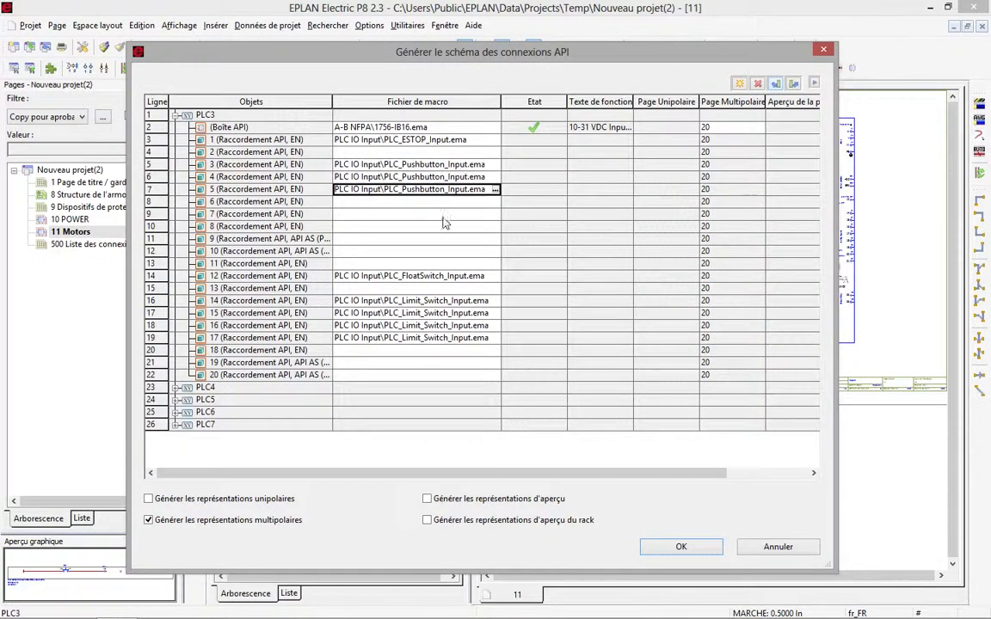
pyautogui.click(456, 314)
pyautogui.click(496, 163)
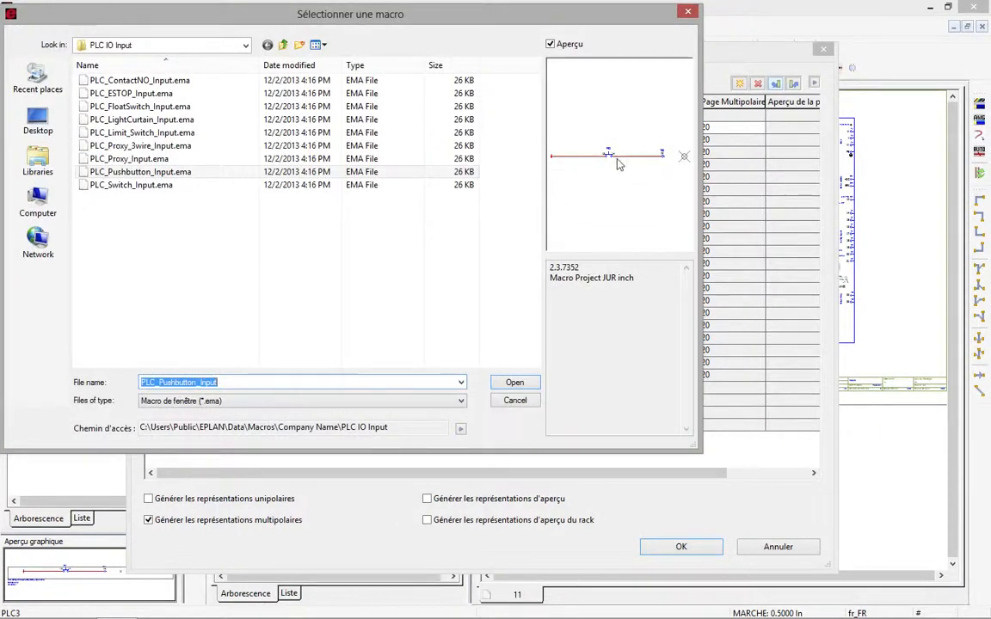
pyautogui.click(516, 400)
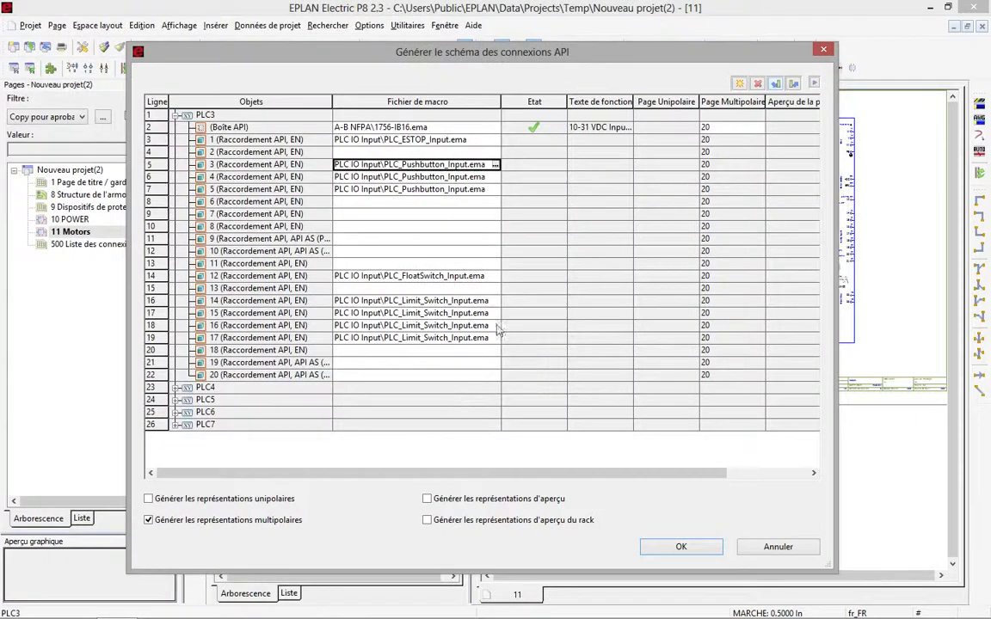
pyautogui.click(486, 300)
pyautogui.click(496, 301)
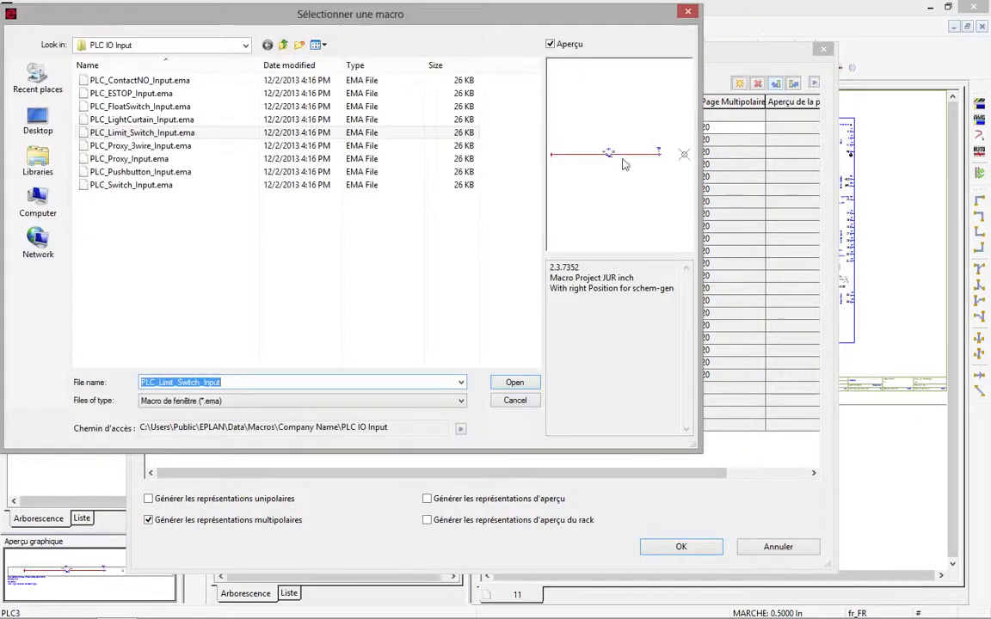
pyautogui.click(516, 401)
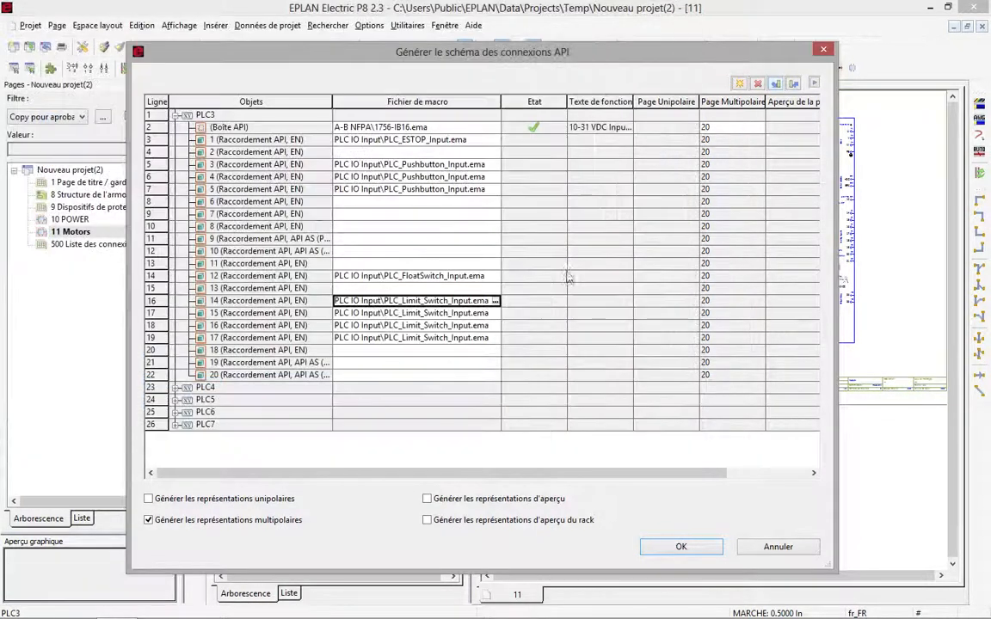
# Check PLC6's output macro assignments and generate the multi-line schematic pages for PLC3 through PLC7
pyautogui.click(176, 412)
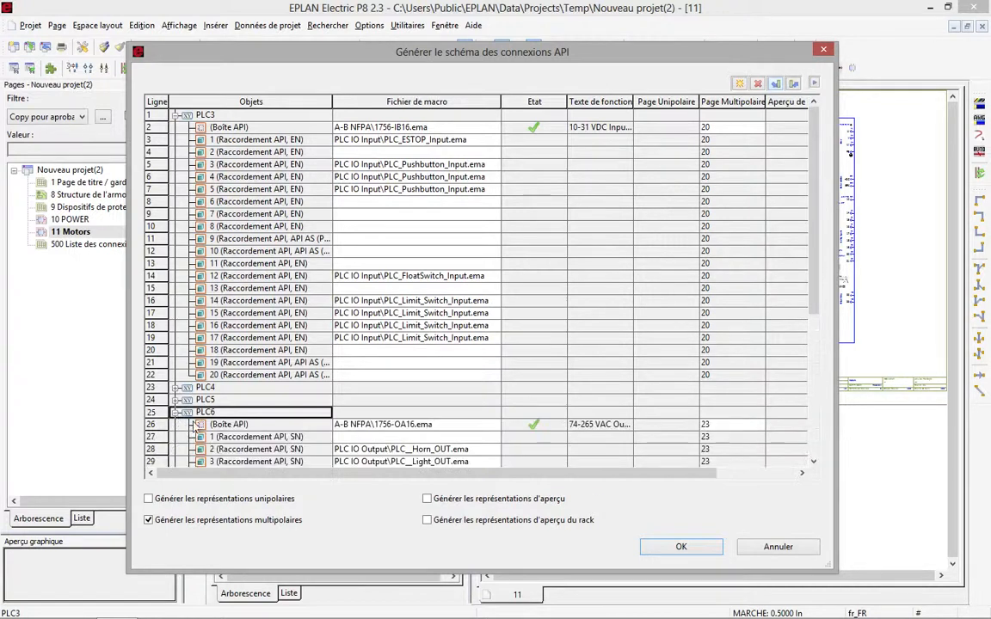
pyautogui.scroll(-6, 292, 287)
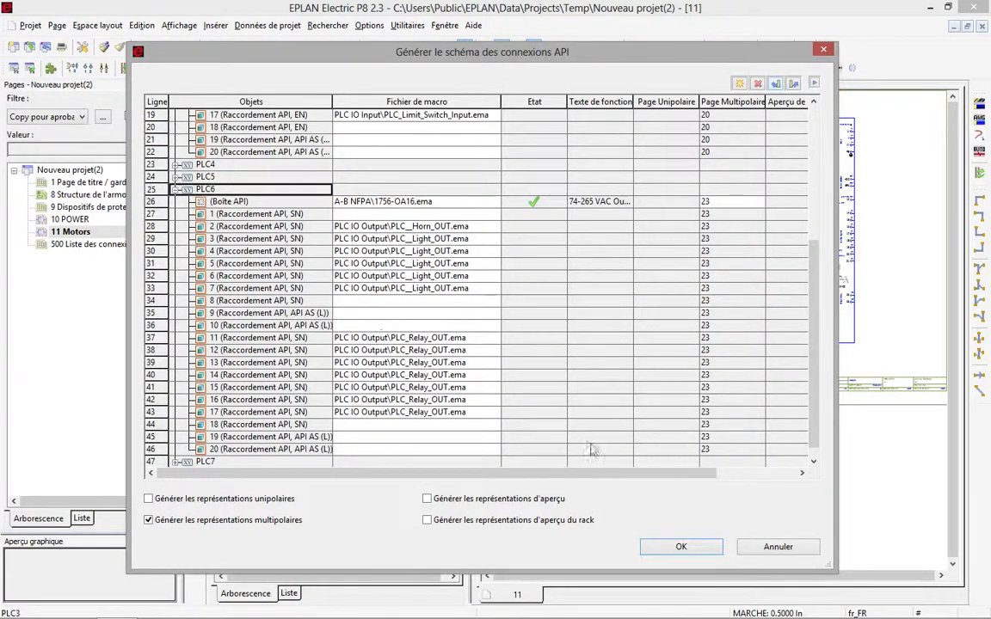
pyautogui.click(679, 547)
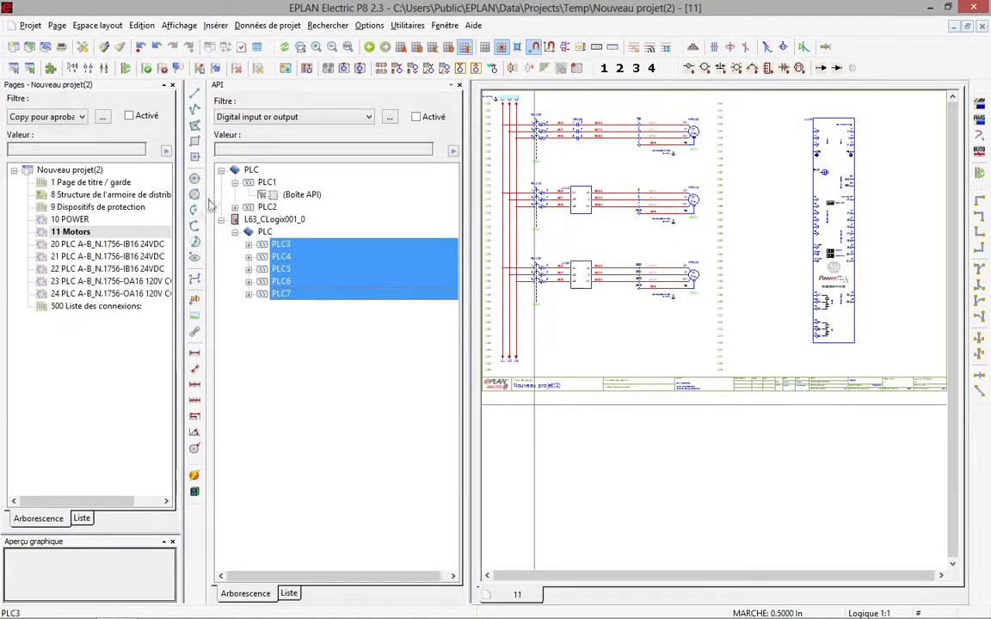
# Close the PLC navigator and review the generated PLC pages 20, 21, 23 and 24, returning to page 20
pyautogui.click(116, 244)
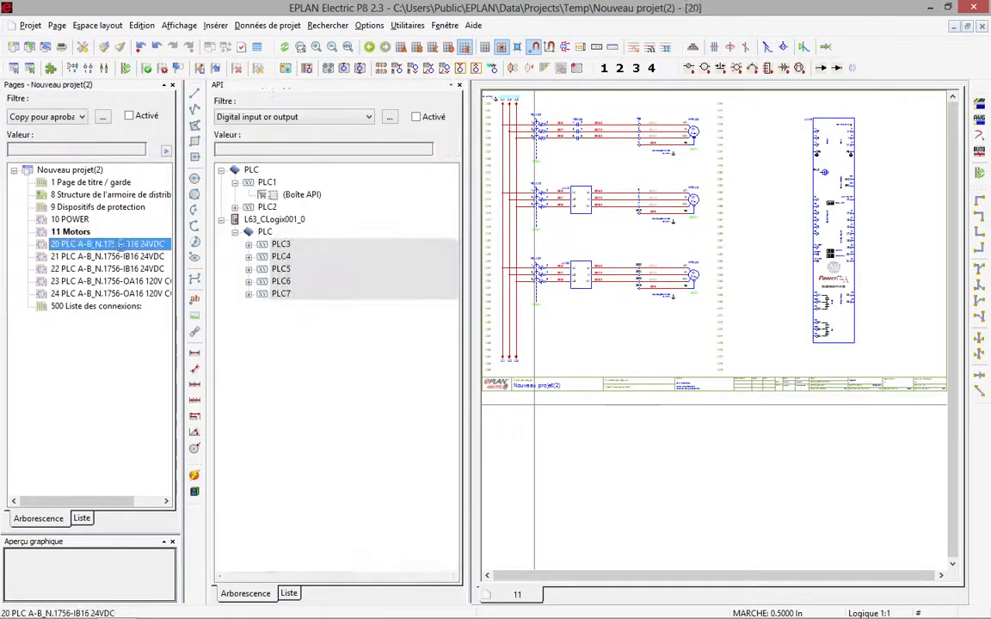
pyautogui.click(459, 86)
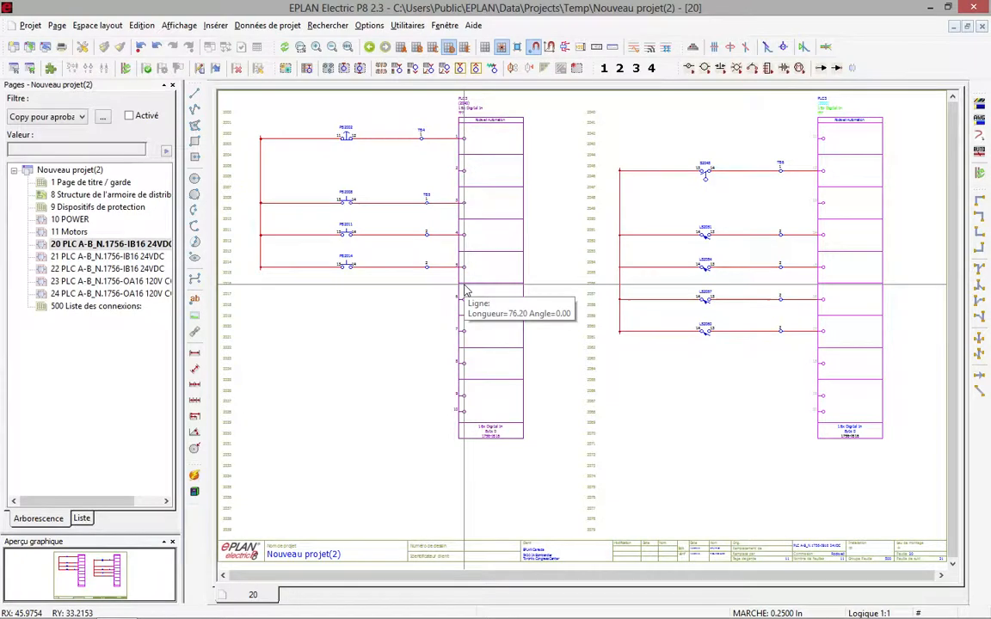
pyautogui.click(125, 257)
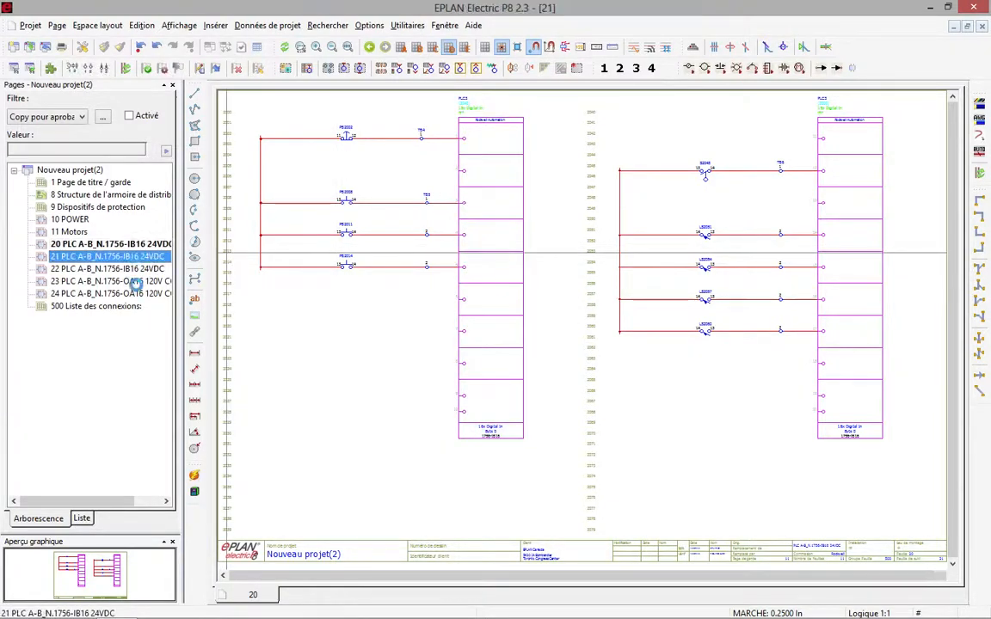
pyautogui.click(138, 284)
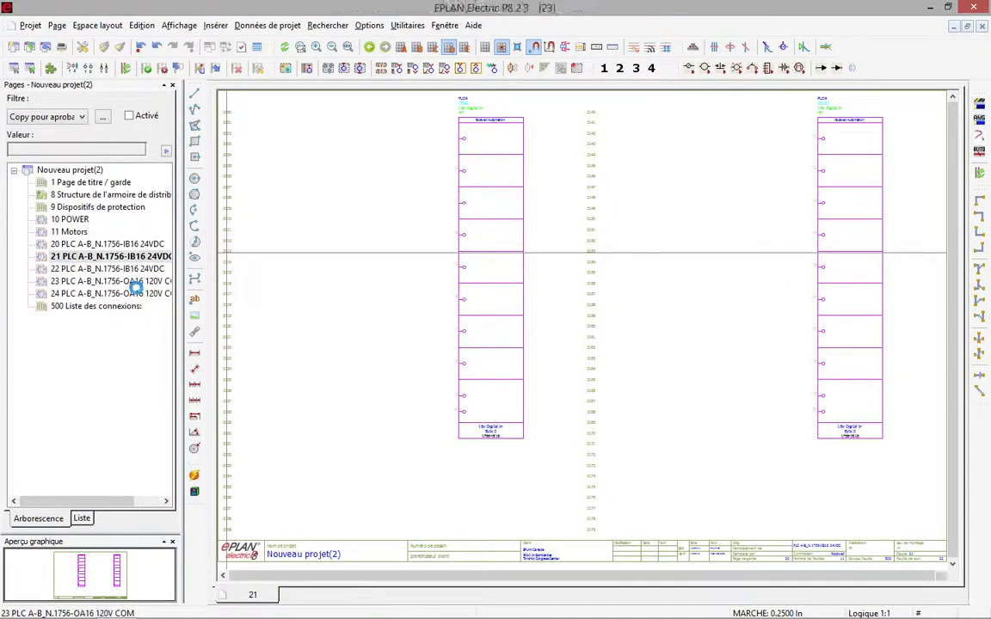
pyautogui.click(137, 293)
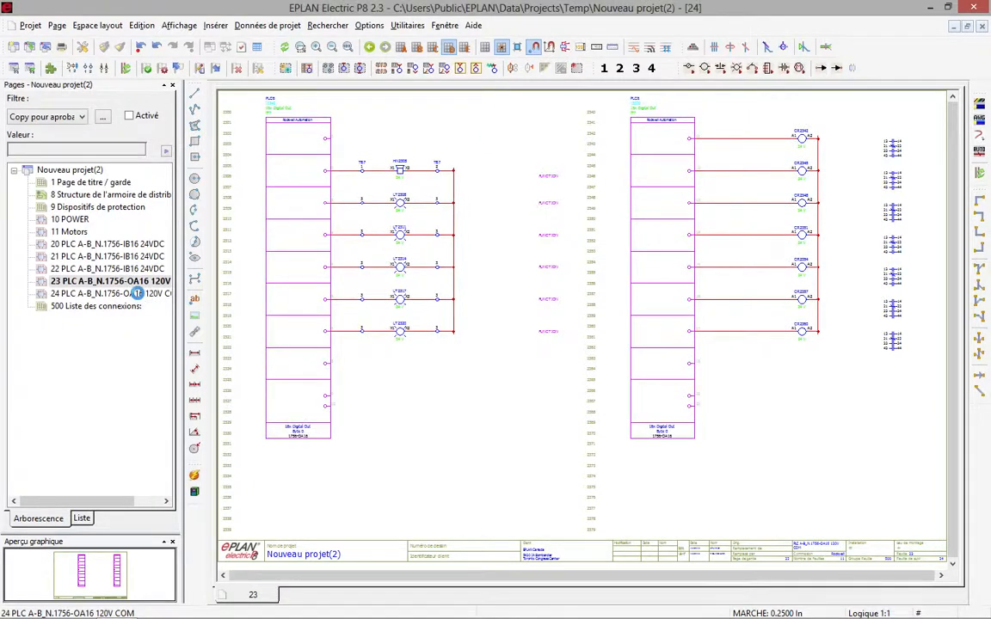
pyautogui.click(116, 244)
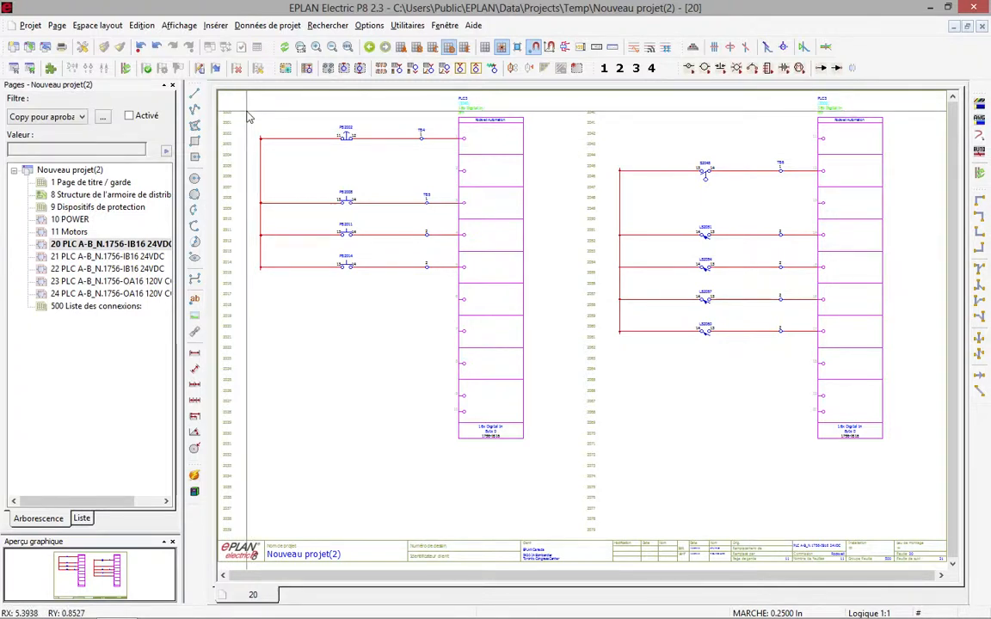
# Insert the 1_24VDC.ema window macro on both columns of page 20, using value set 1 on the first and 2 on the second
pyautogui.press('m')
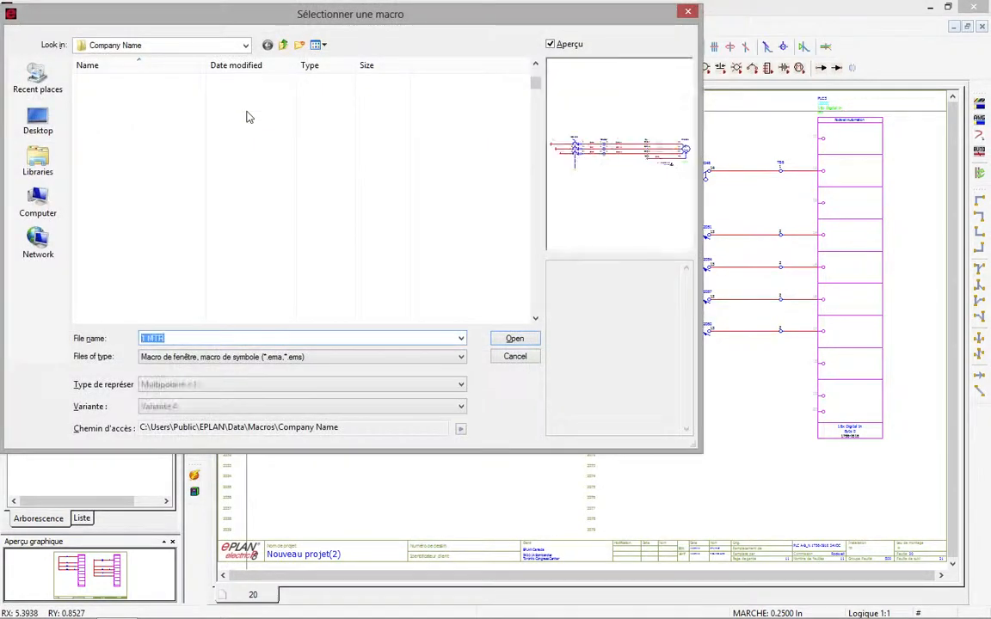
pyautogui.click(536, 319)
pyautogui.click(535, 319)
pyautogui.click(535, 318)
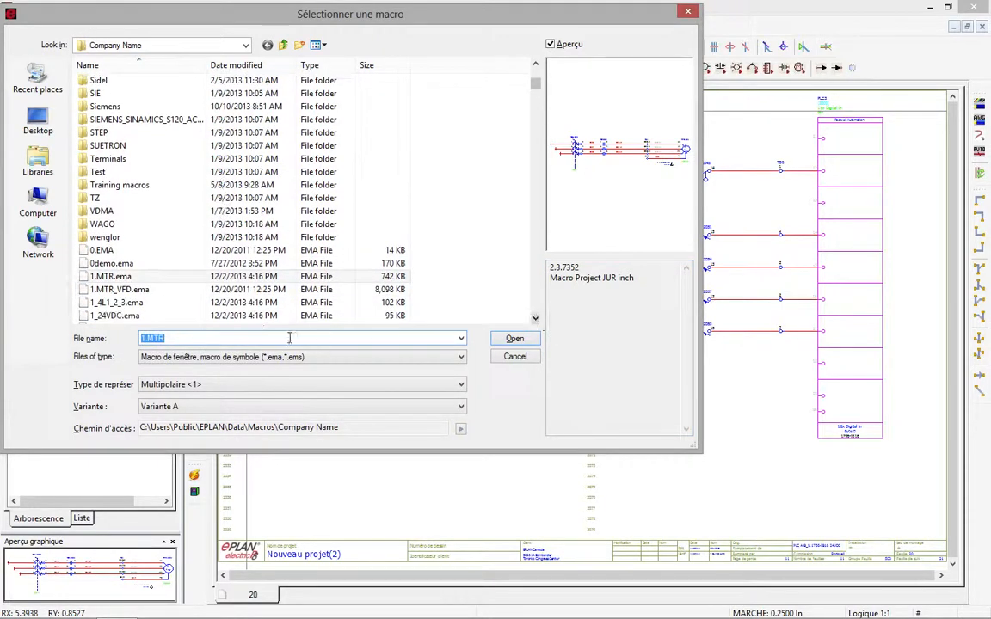
pyautogui.click(183, 315)
pyautogui.click(515, 339)
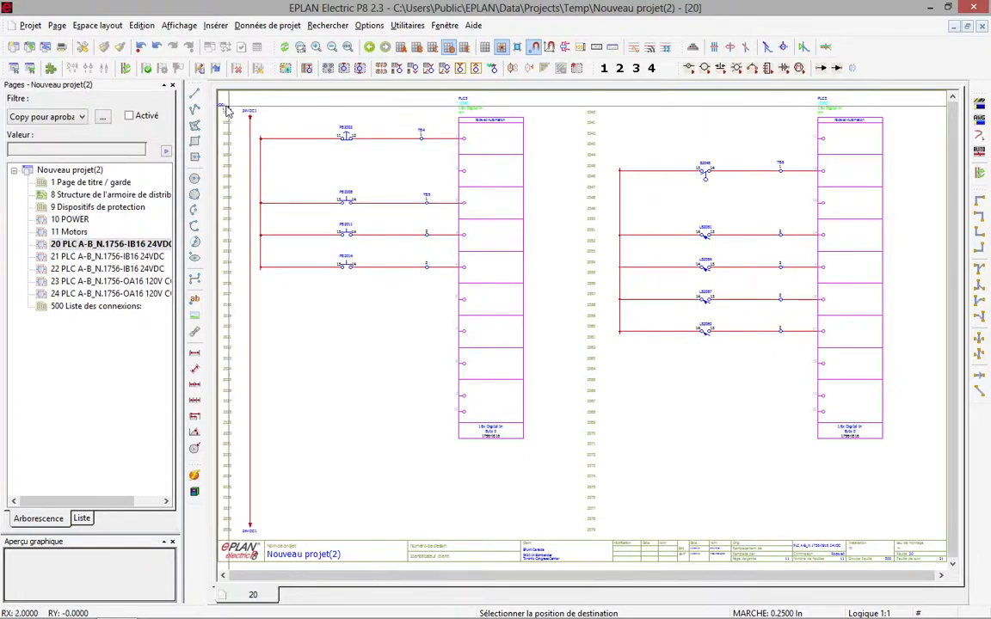
pyautogui.click(240, 110)
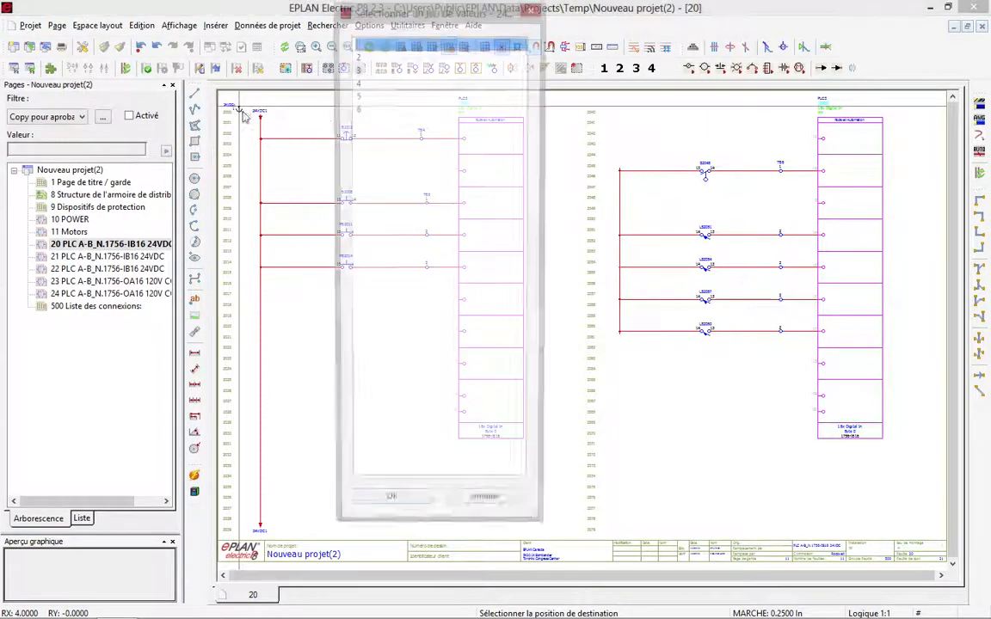
pyautogui.doubleClick(361, 45)
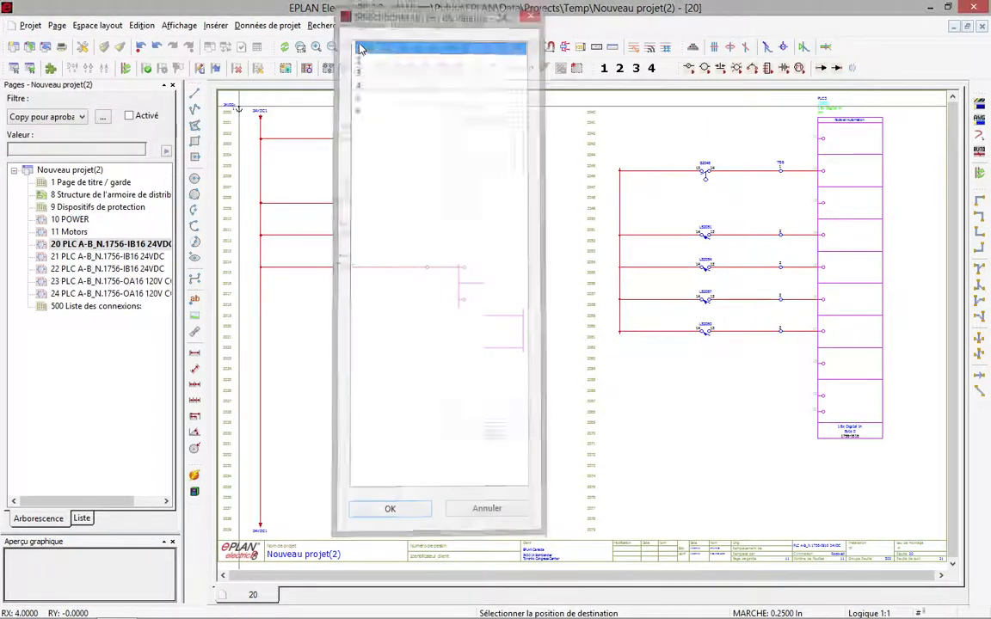
pyautogui.click(599, 116)
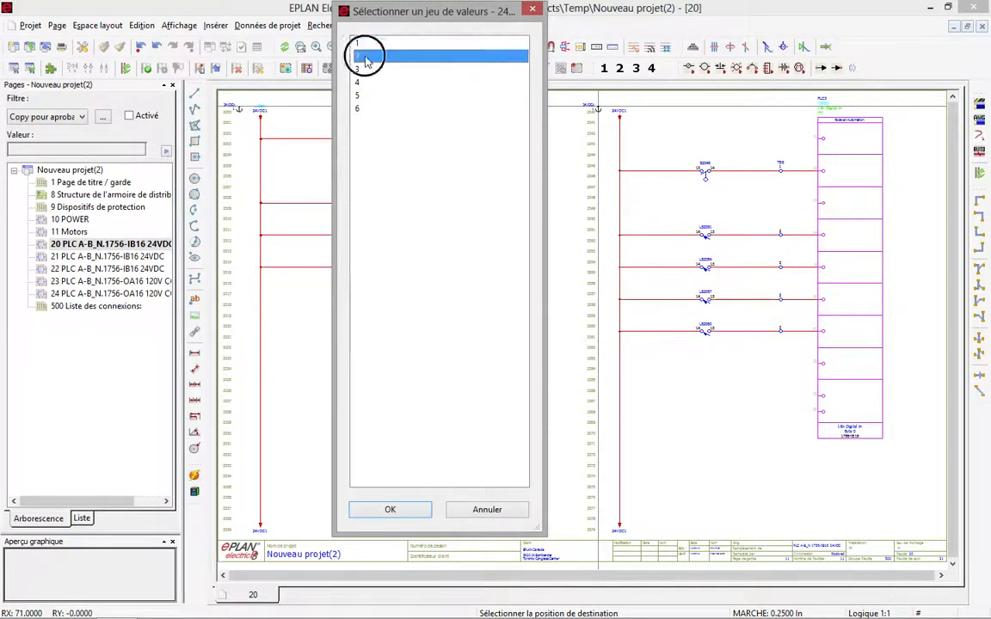
pyautogui.doubleClick(365, 48)
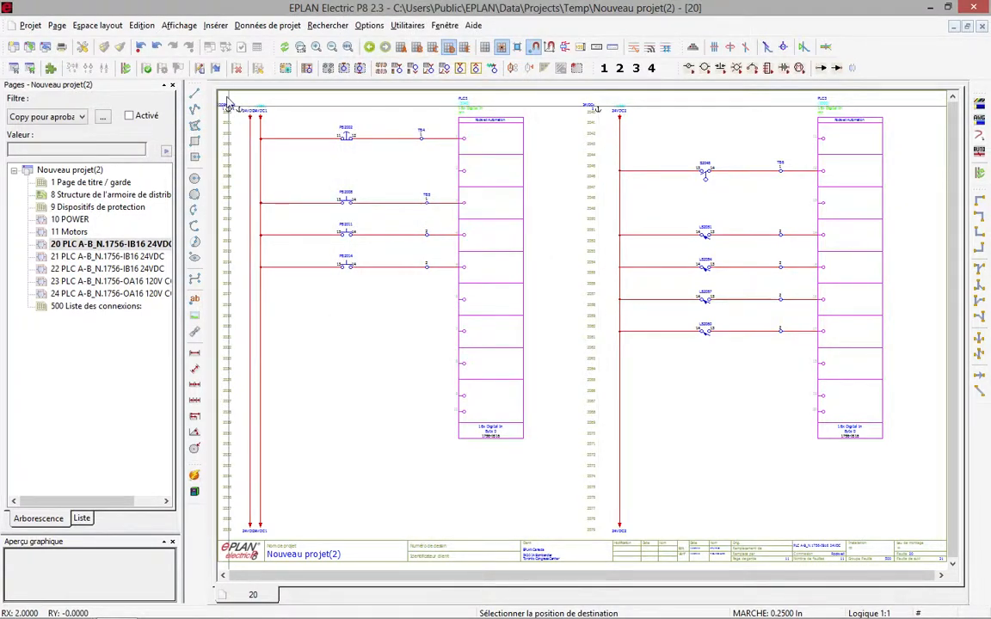
# Follow the 24VDC1 interruption point to its source on page 10, and 24VDC2 back to its counterpart on page 20
pyautogui.scroll(5, 228, 101)
pyautogui.click(485, 200)
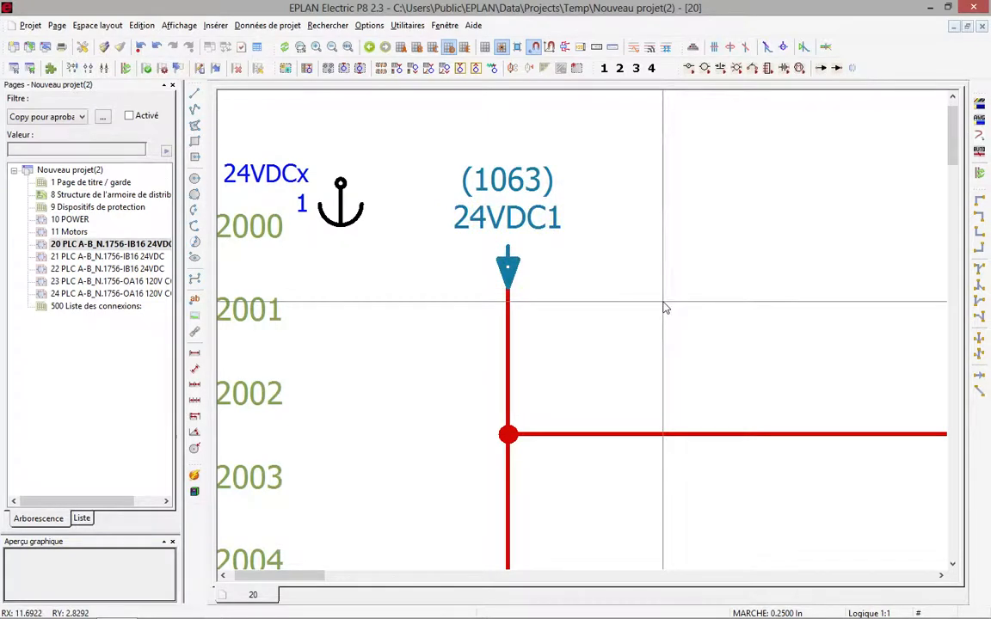
pyautogui.press('f')
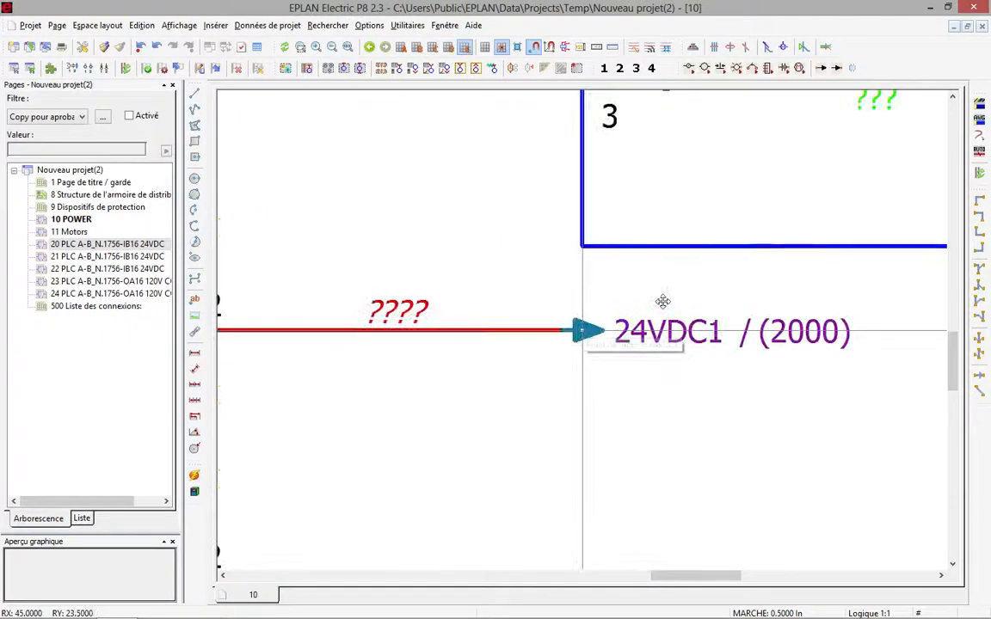
pyautogui.scroll(-3, 744, 293)
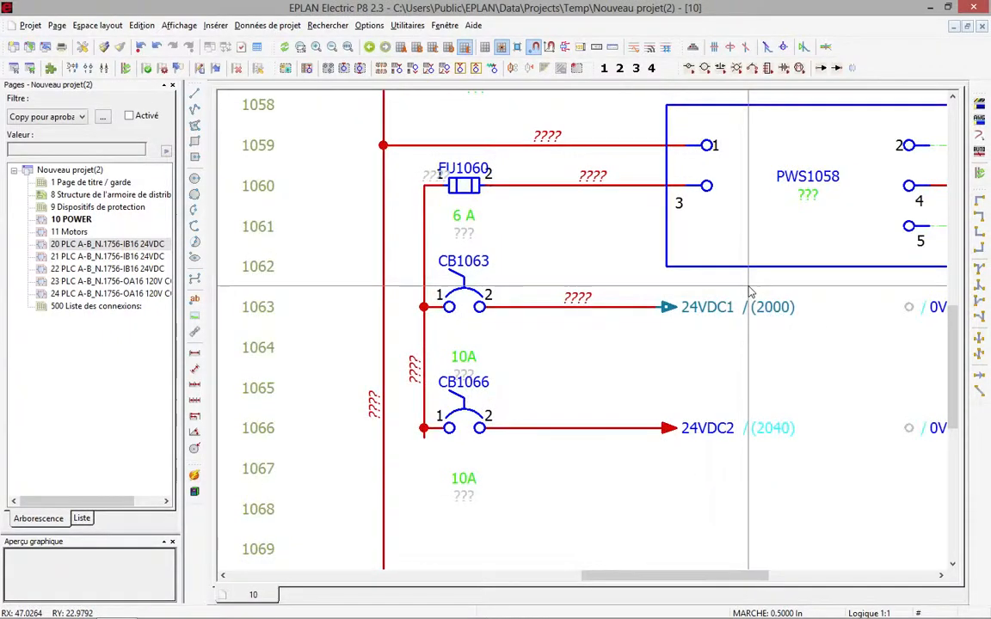
pyautogui.click(737, 435)
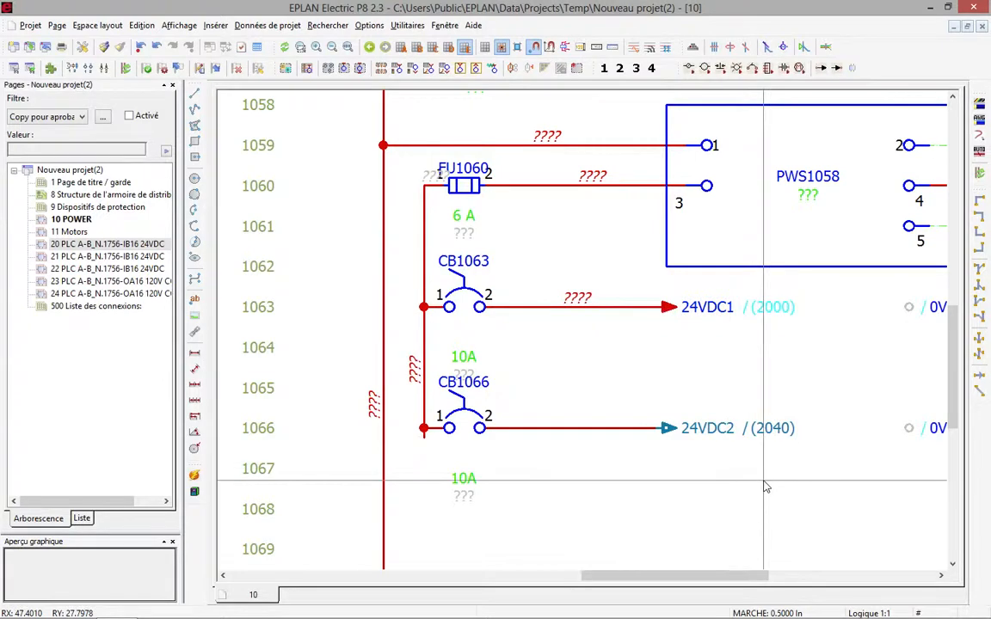
pyautogui.press('f')
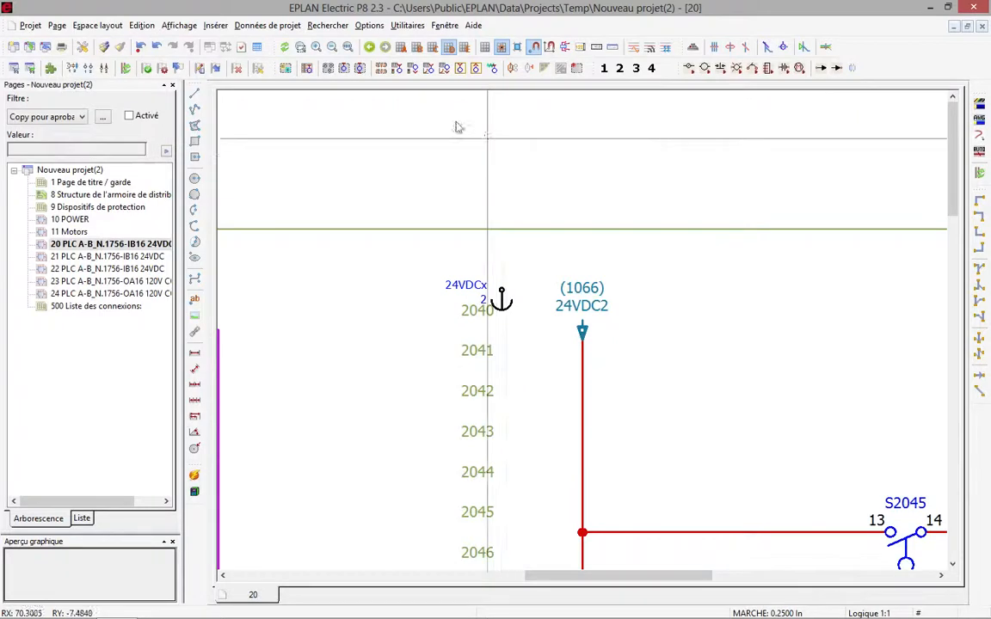
pyautogui.click(348, 47)
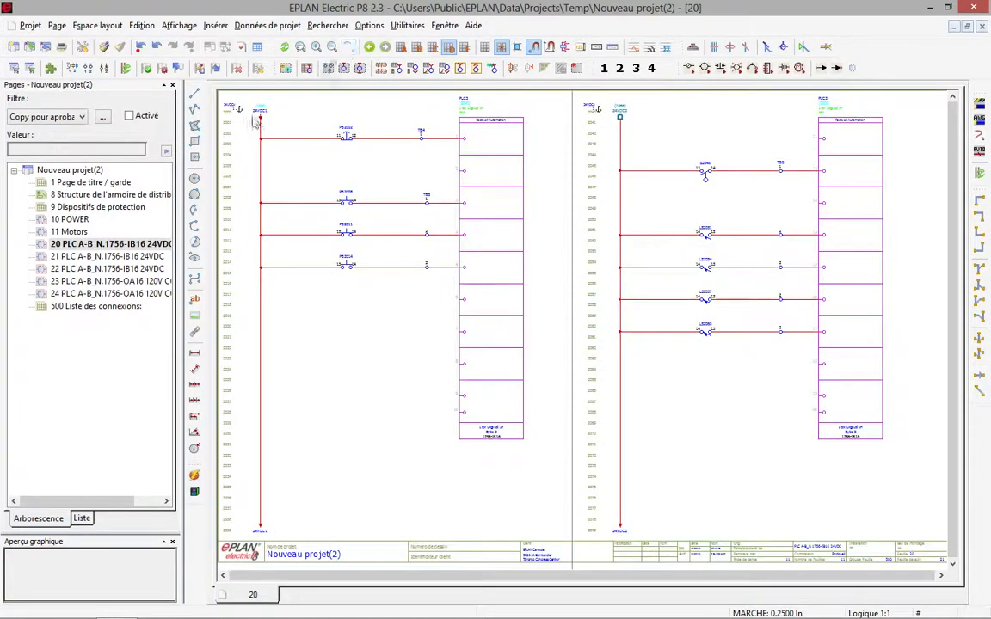
# Assign addresses to the PLC connections throughout the project
pyautogui.click(78, 169)
pyautogui.click(267, 26)
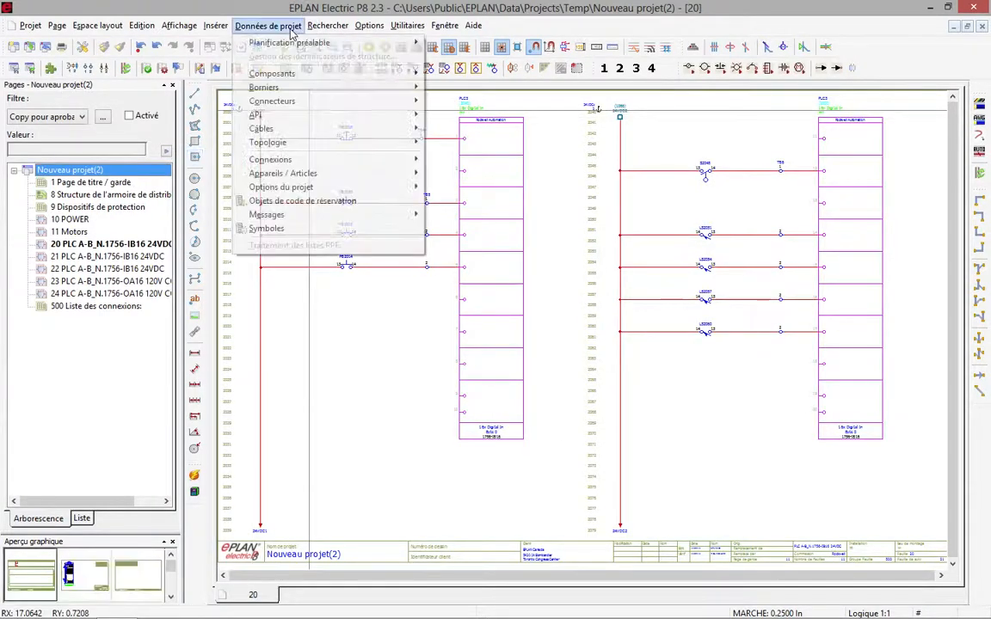
pyautogui.moveTo(298, 115)
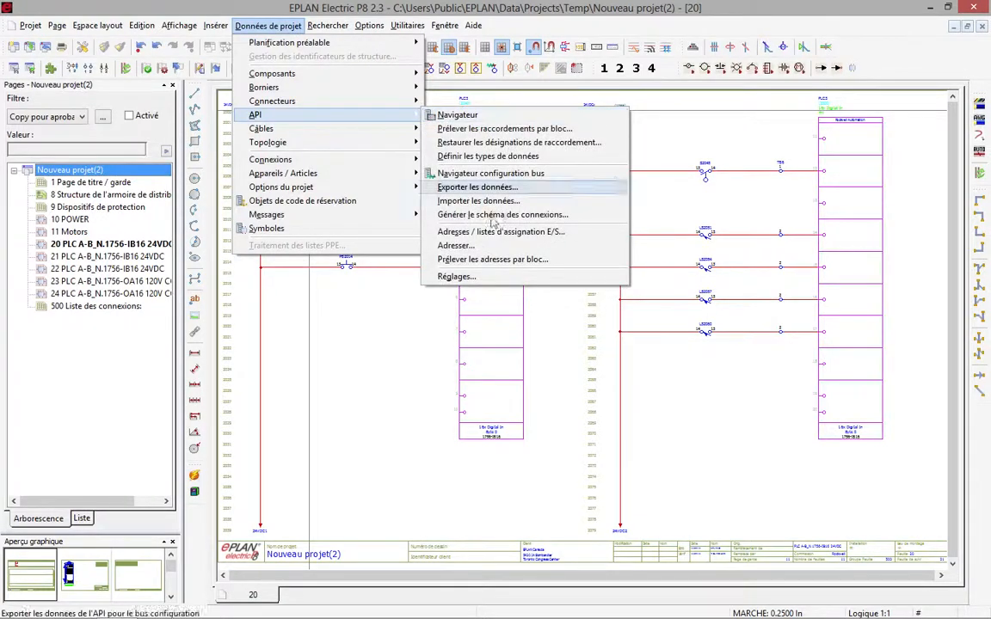
pyautogui.click(473, 259)
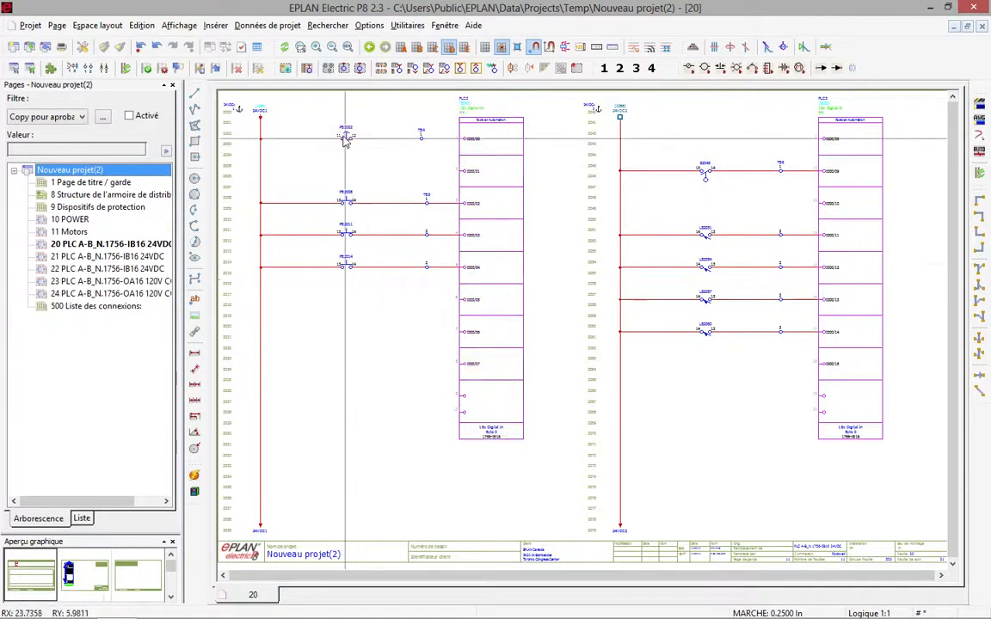
pyautogui.scroll(2, 320, 123)
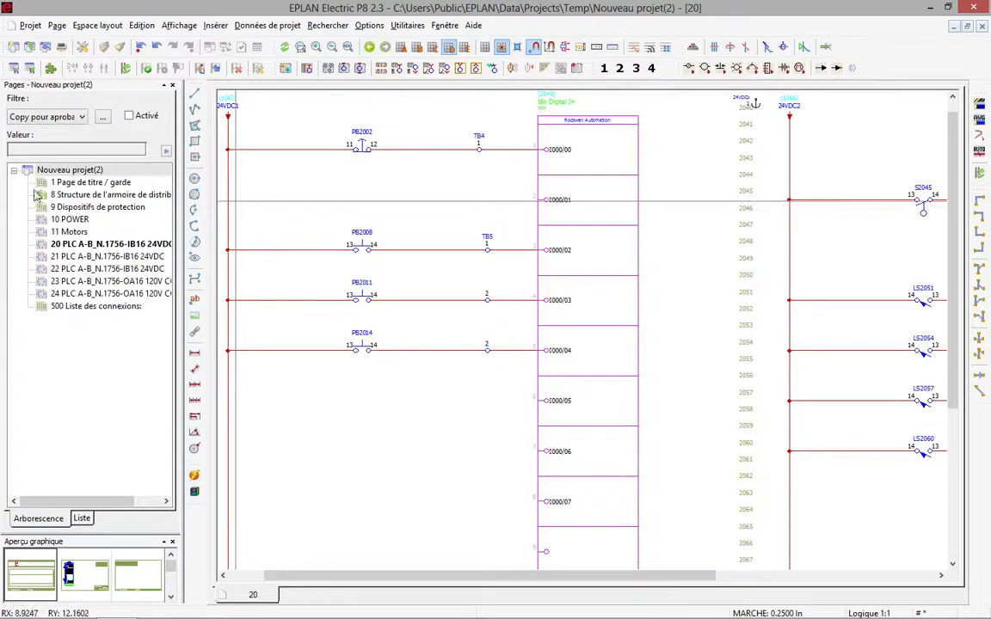
pyautogui.click(70, 173)
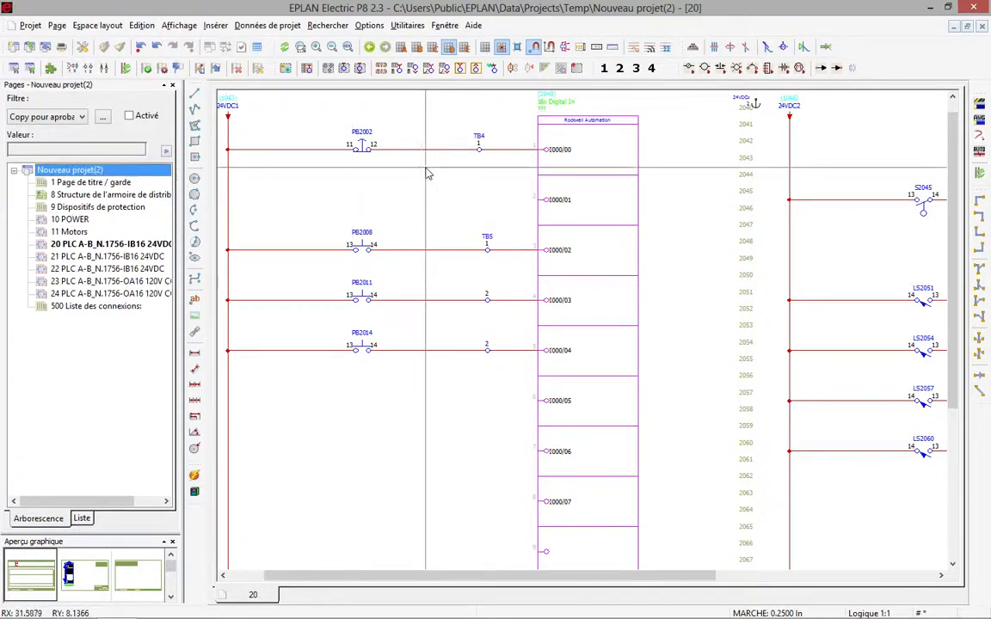
# Insert two-connection terminal symbols between the 24VDC1 rail and pushbuttons PB2002, PB2008, PB2011 and PB2014
pyautogui.rightClick(305, 126)
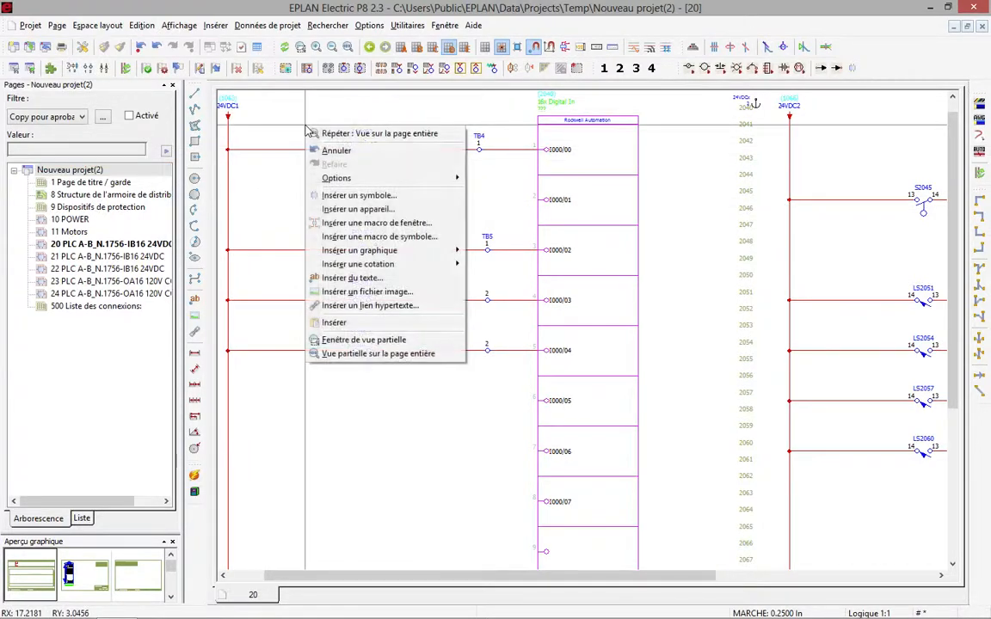
pyautogui.click(356, 196)
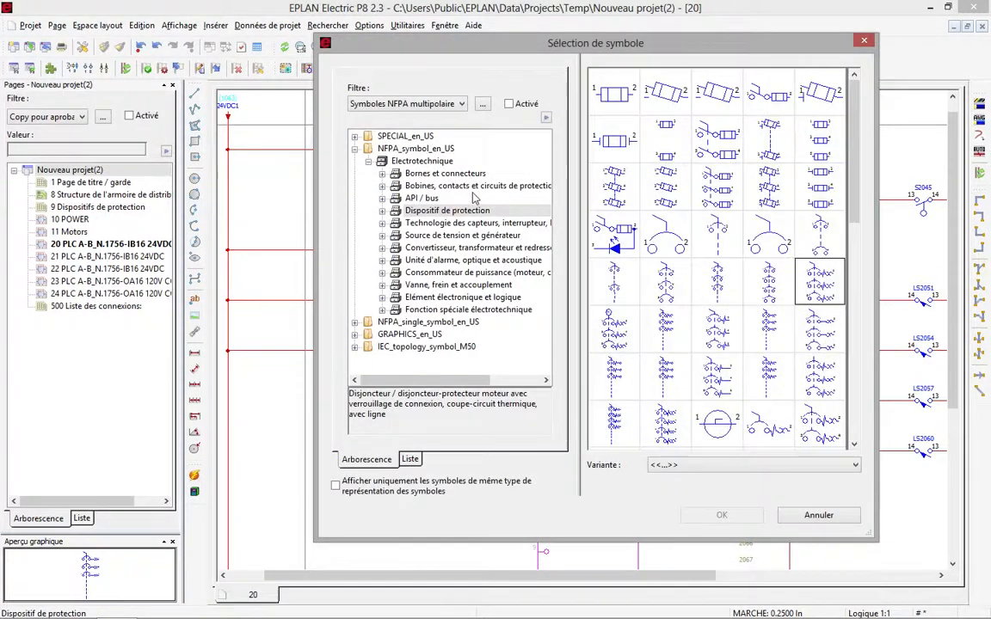
pyautogui.click(456, 173)
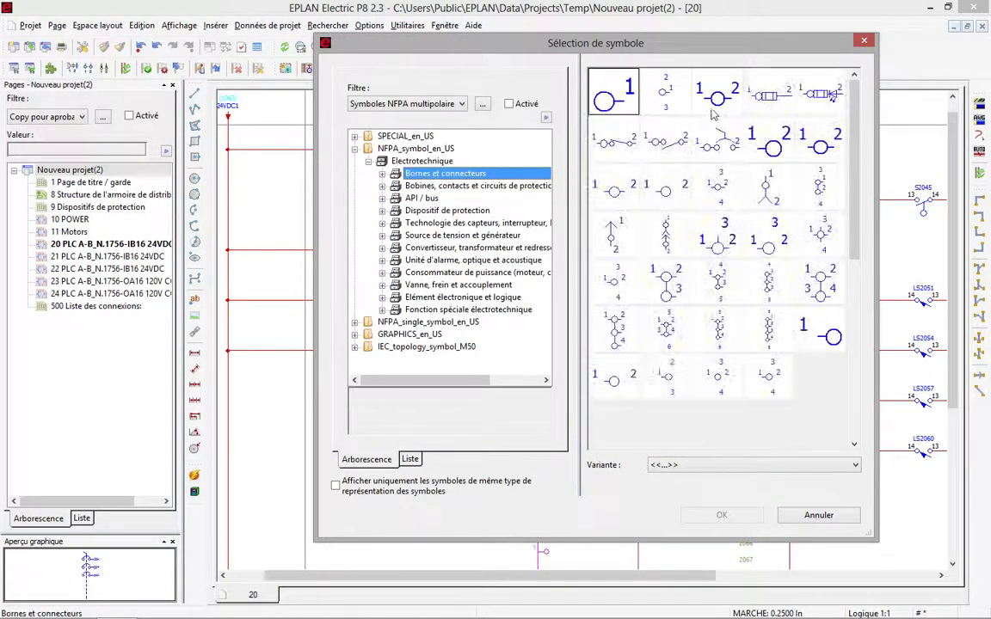
pyautogui.doubleClick(752, 144)
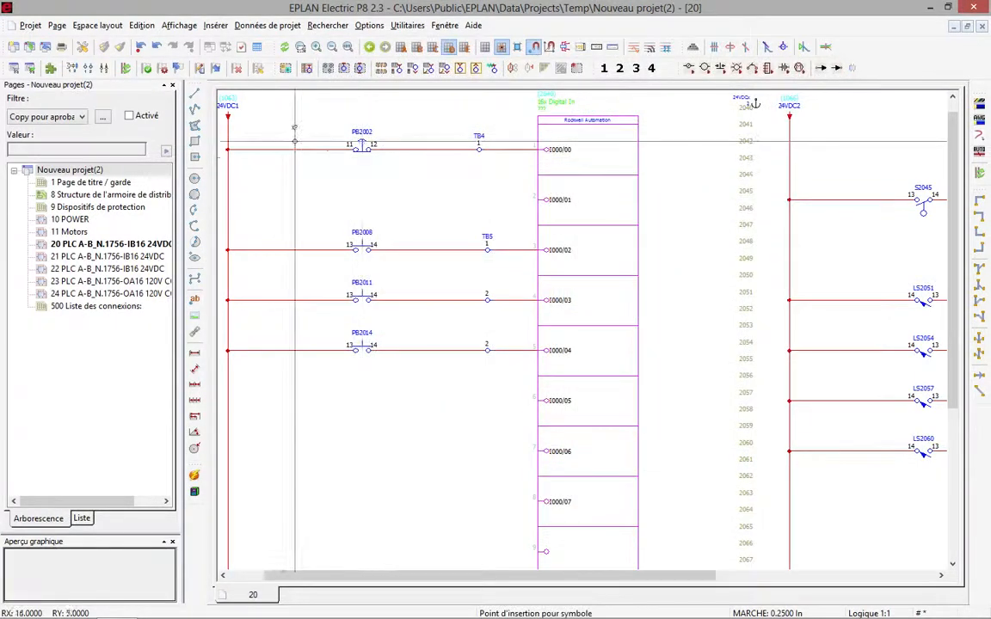
pyautogui.moveTo(287, 150); pyautogui.dragTo(272, 419)
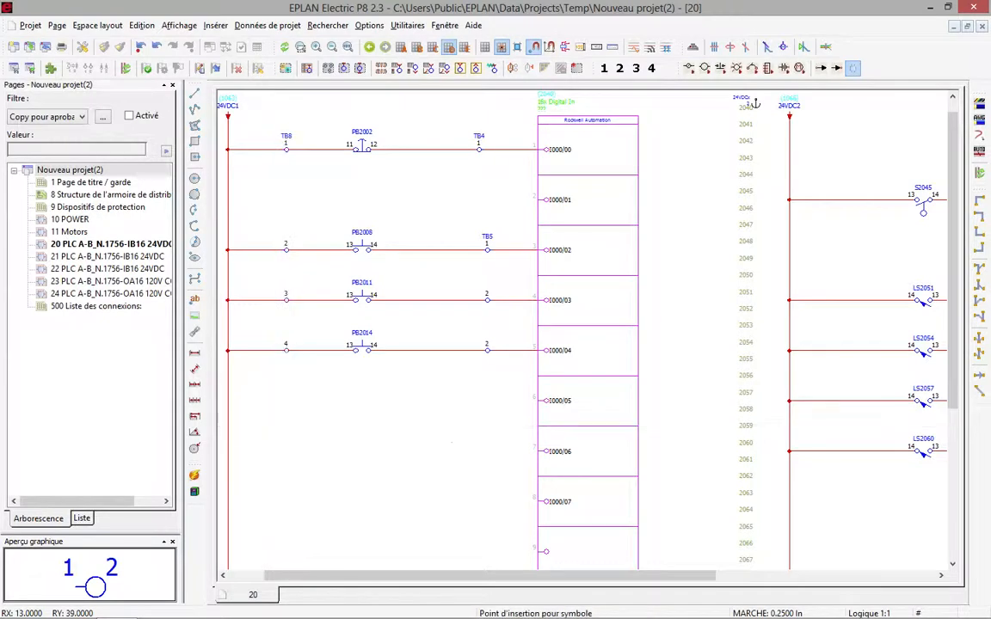
pyautogui.press('Escape')
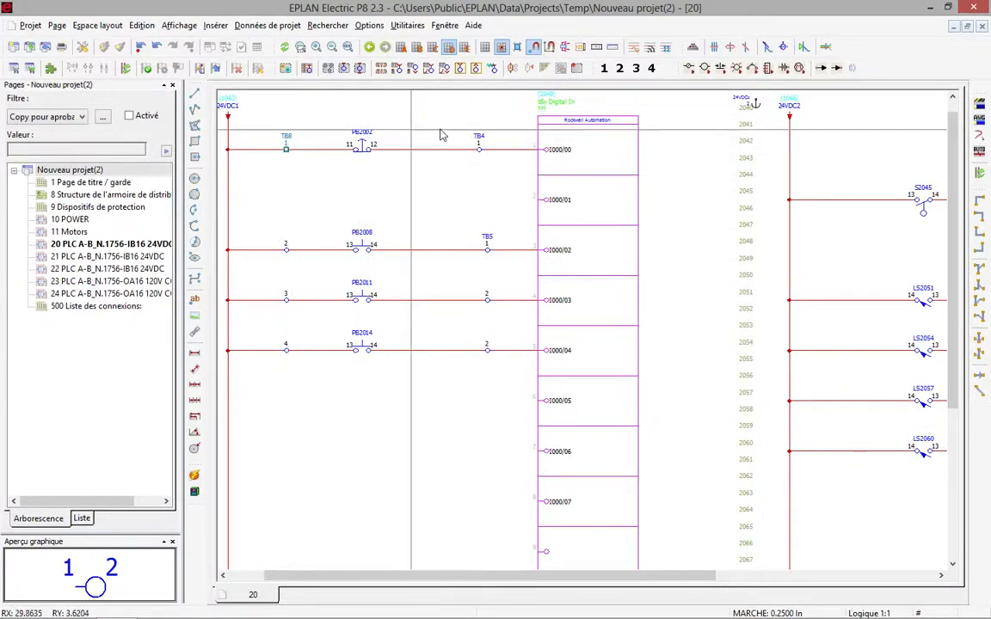
# Set the visible device tag of both terminals on PB2002's line and the terminal between PB2008 and the PLC card to TB2
pyautogui.keyDown('ctrl'); pyautogui.click(477, 142); pyautogui.keyUp('ctrl')
pyautogui.keyDown('ctrl'); pyautogui.click(491, 242); pyautogui.keyUp('ctrl')
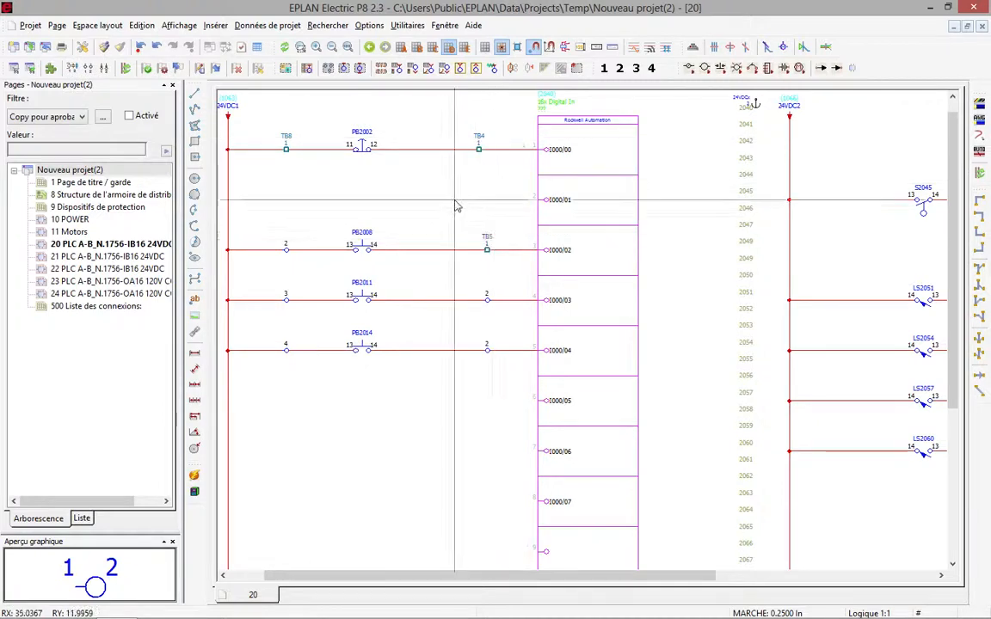
pyautogui.rightClick(459, 206)
pyautogui.click(499, 592)
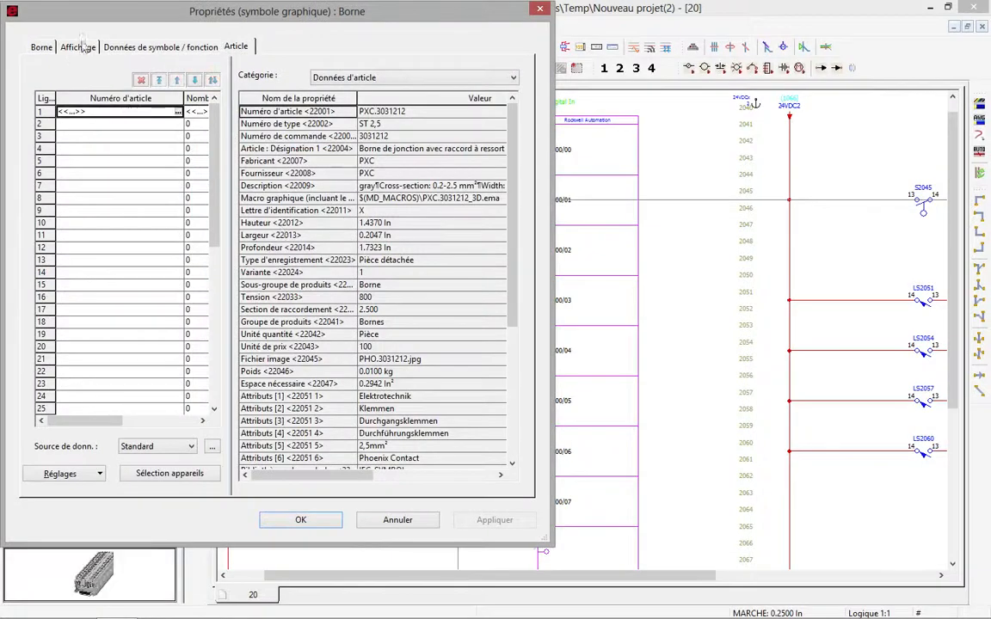
pyautogui.click(41, 48)
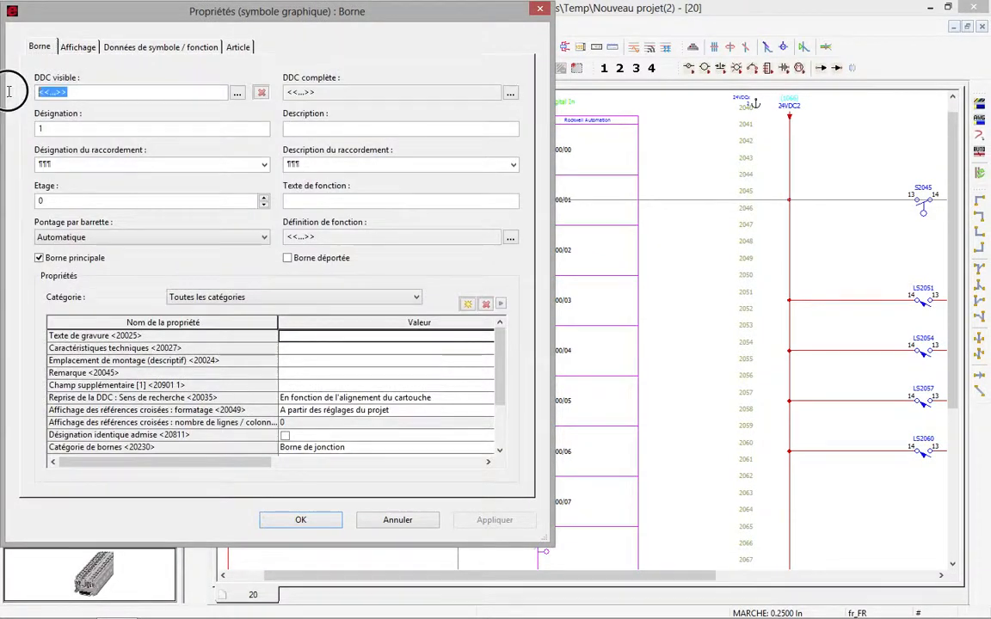
pyautogui.write('TB2')
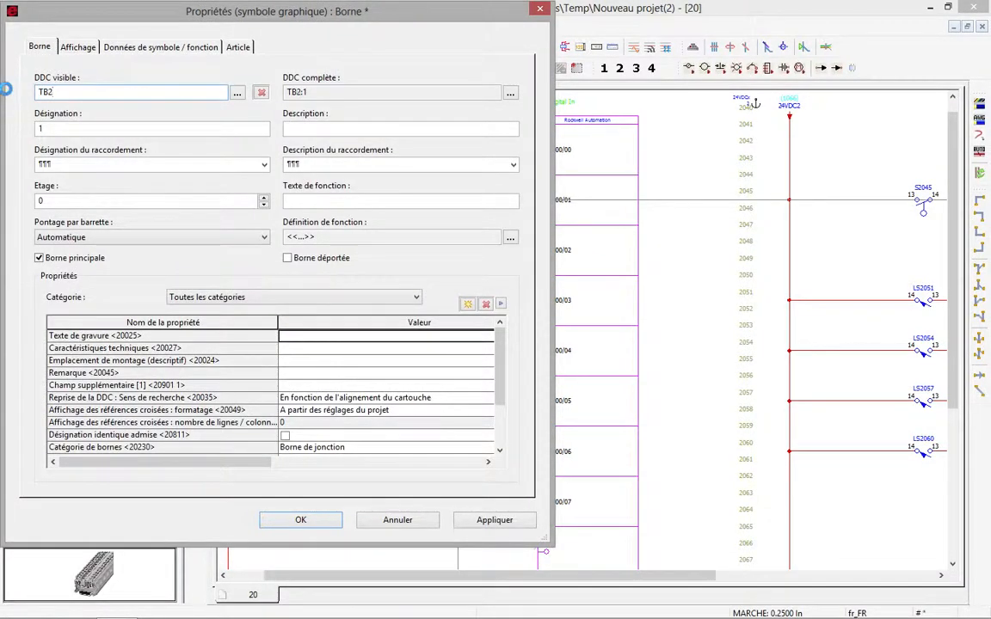
pyautogui.press('Return')
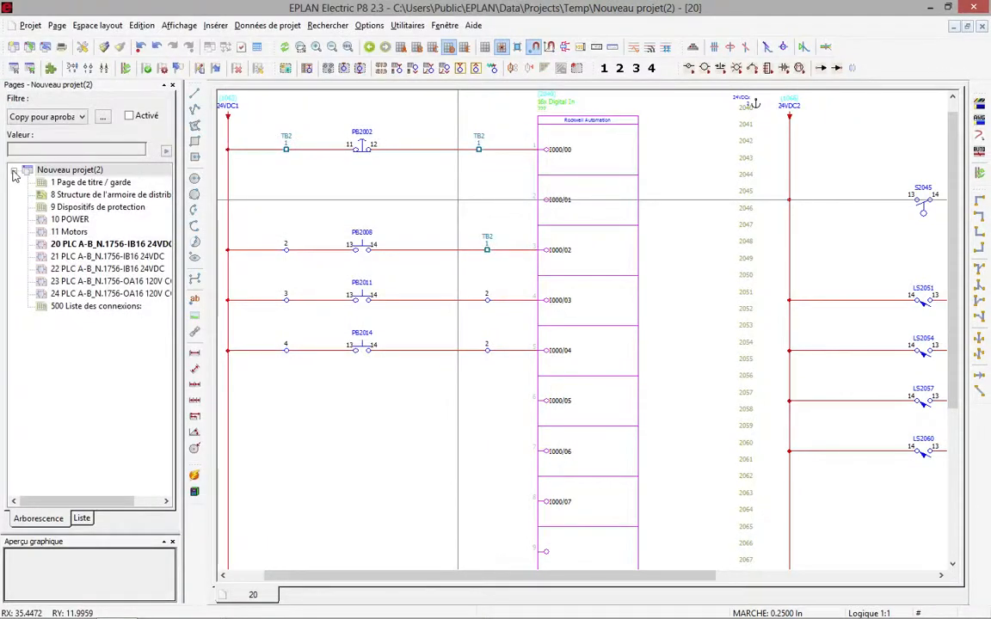
# Place connection definition points and number the connections across the whole project with the NFPA Standard settings
pyautogui.click(51, 175)
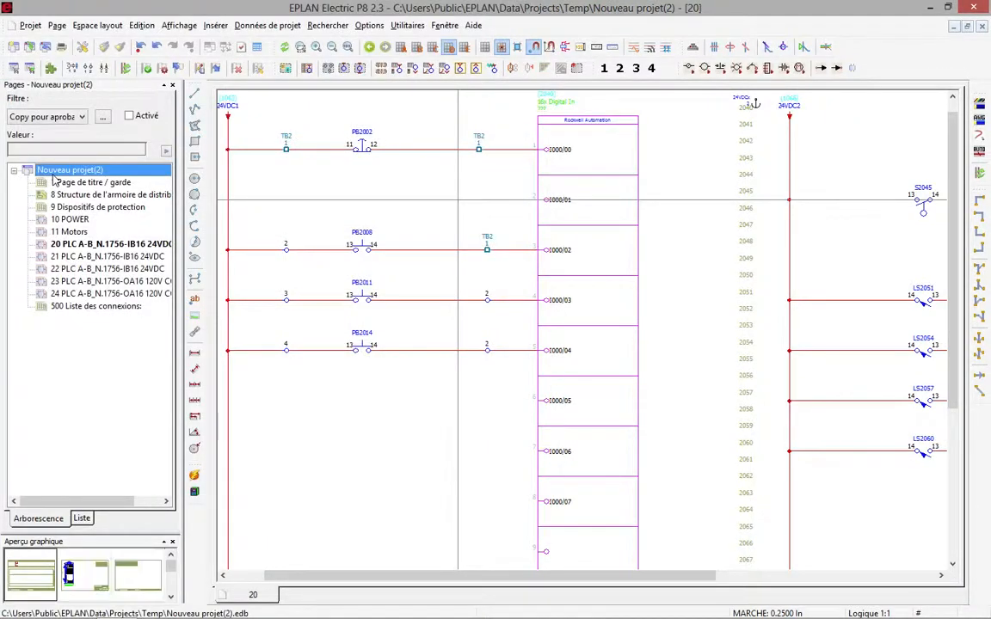
pyautogui.click(606, 73)
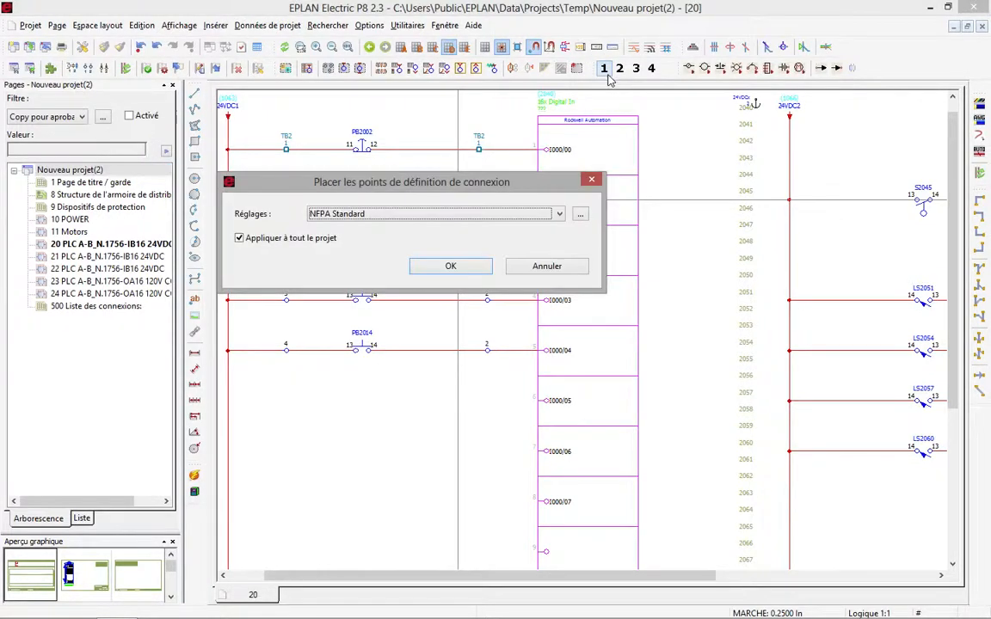
pyautogui.press('Return')
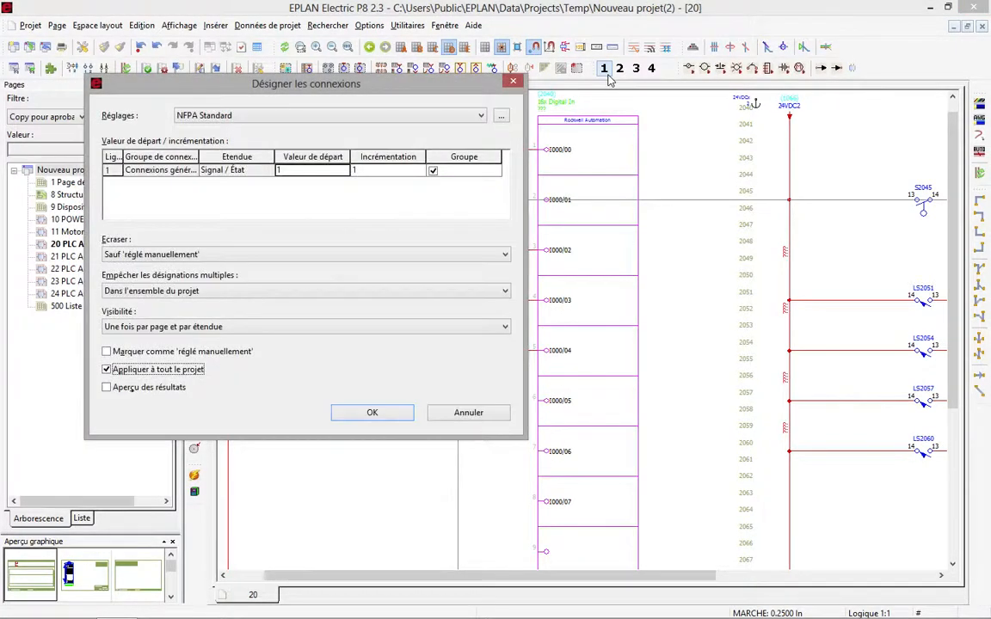
pyautogui.press('Return')
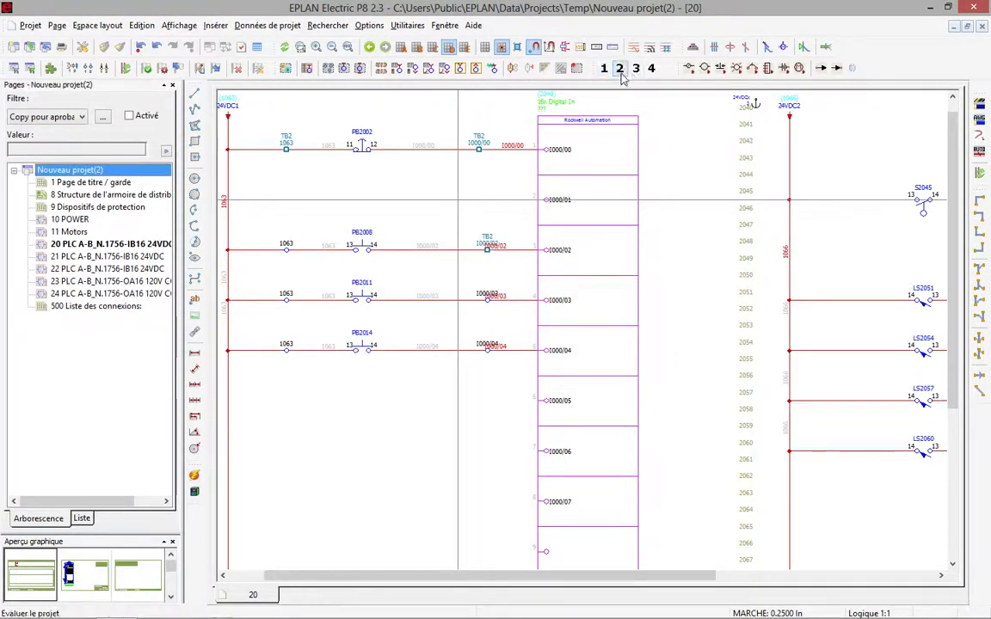
# Generate the reports for the whole project and open parts list page 100
pyautogui.click(620, 68)
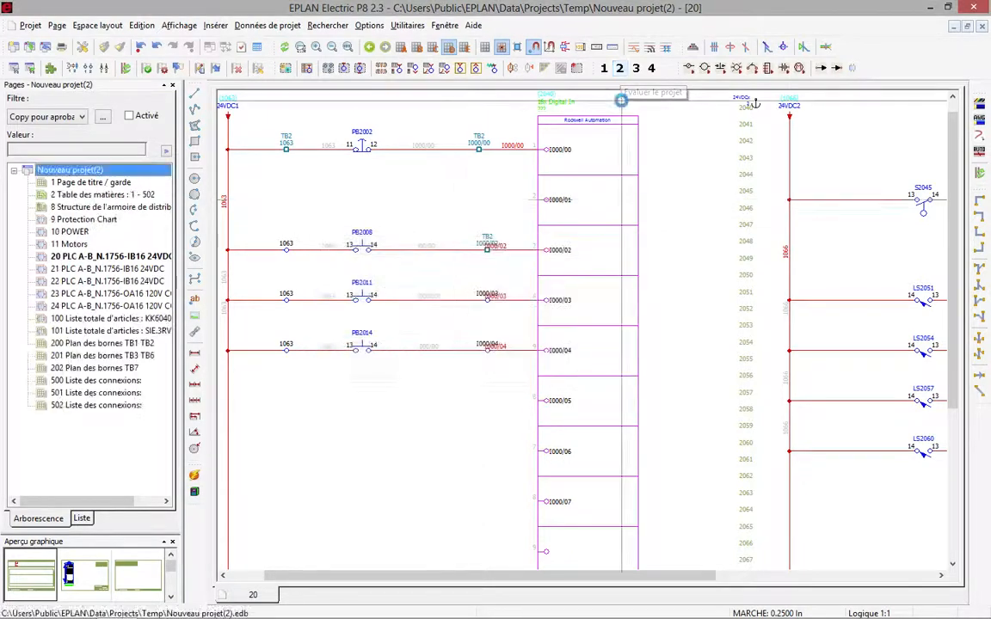
pyautogui.click(349, 48)
pyautogui.click(140, 319)
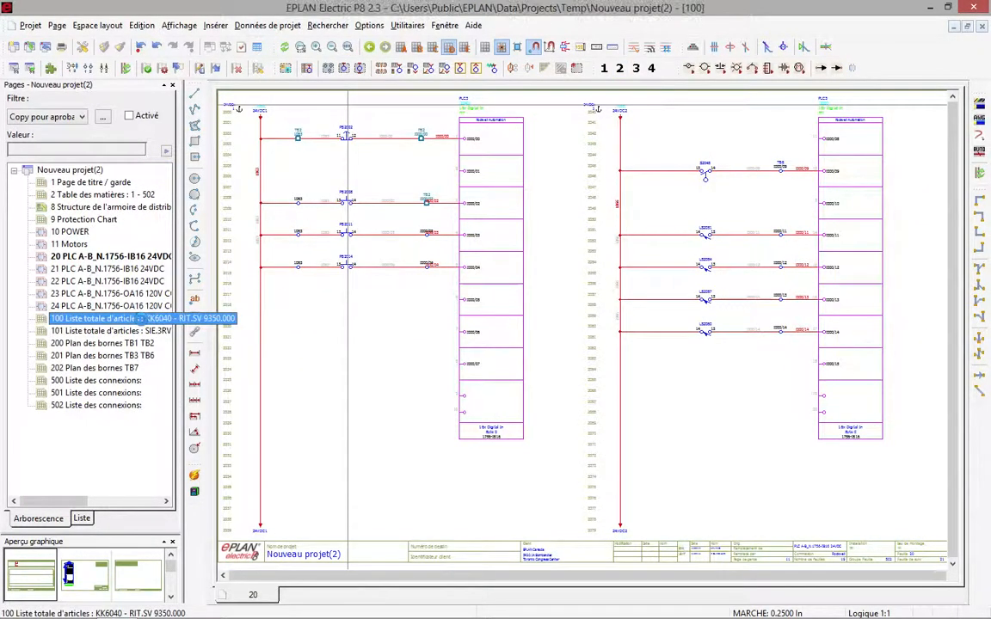
# Open the Protection Chart on page 9 and examine its list of protective devices
pyautogui.click(103, 220)
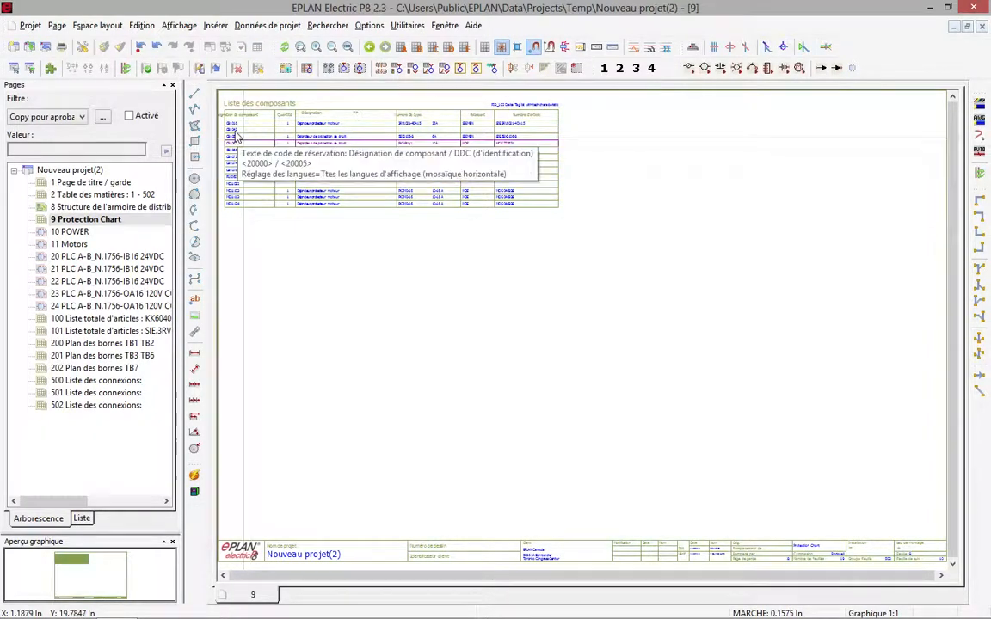
pyautogui.scroll(4, 217, 120)
pyautogui.scroll(-3, 232, 332)
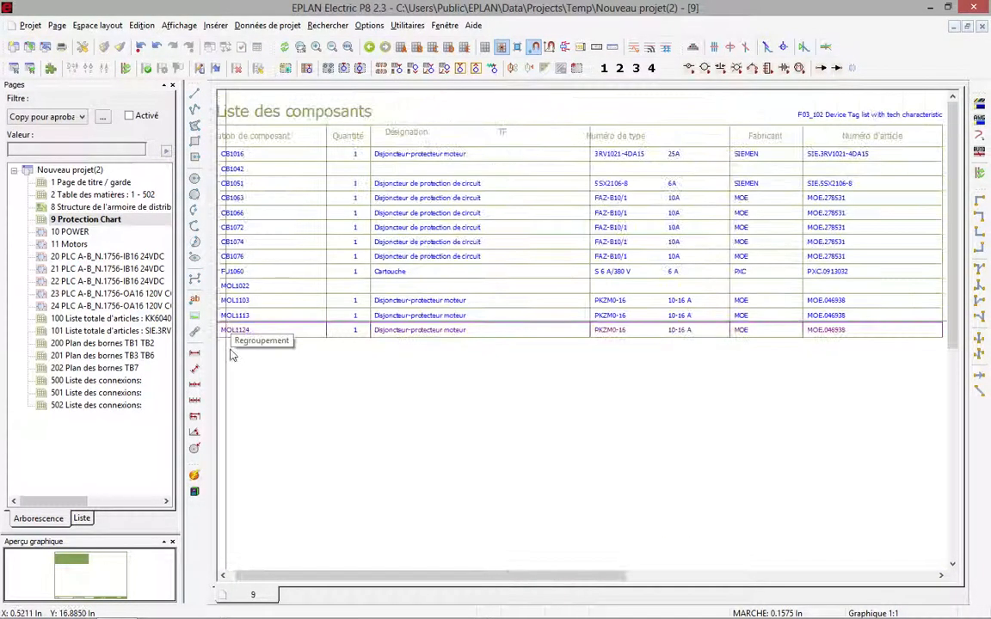
# View the whole terminal diagram for TB1 and TB2 on page 200, then open connection list page 500
pyautogui.doubleClick(103, 344)
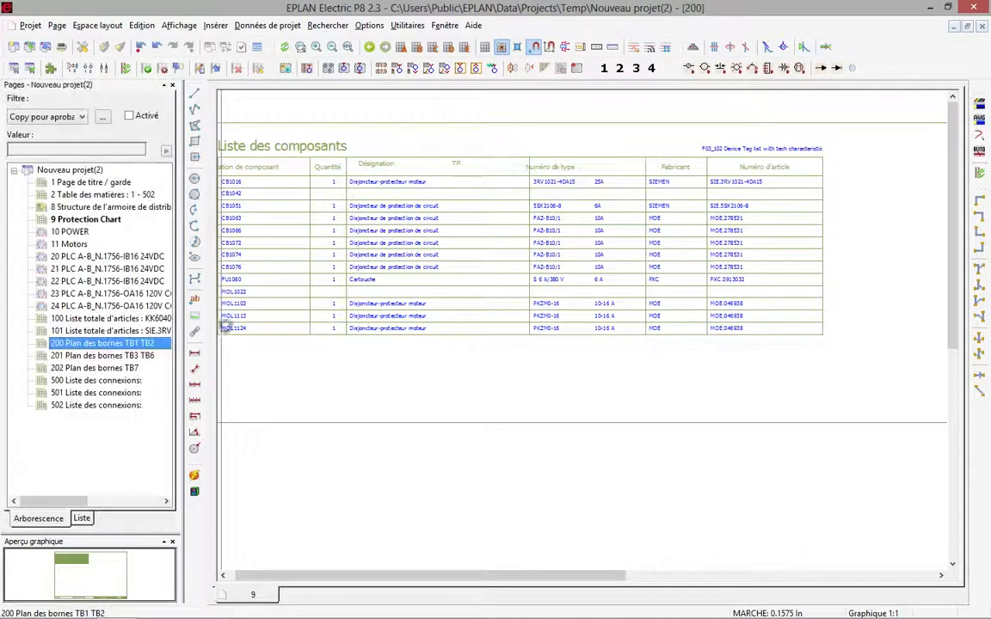
pyautogui.click(349, 48)
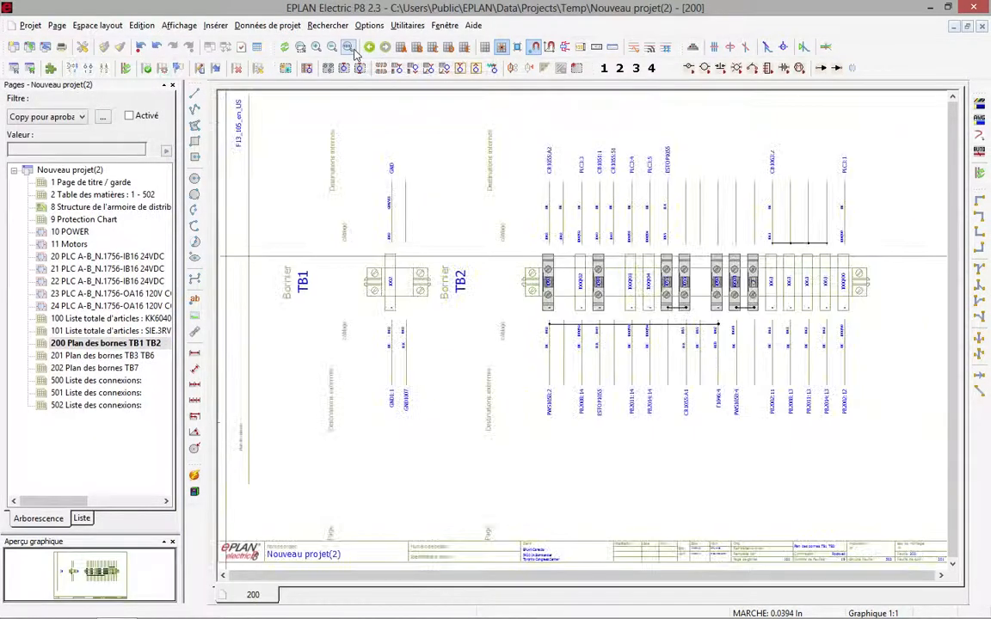
pyautogui.doubleClick(101, 381)
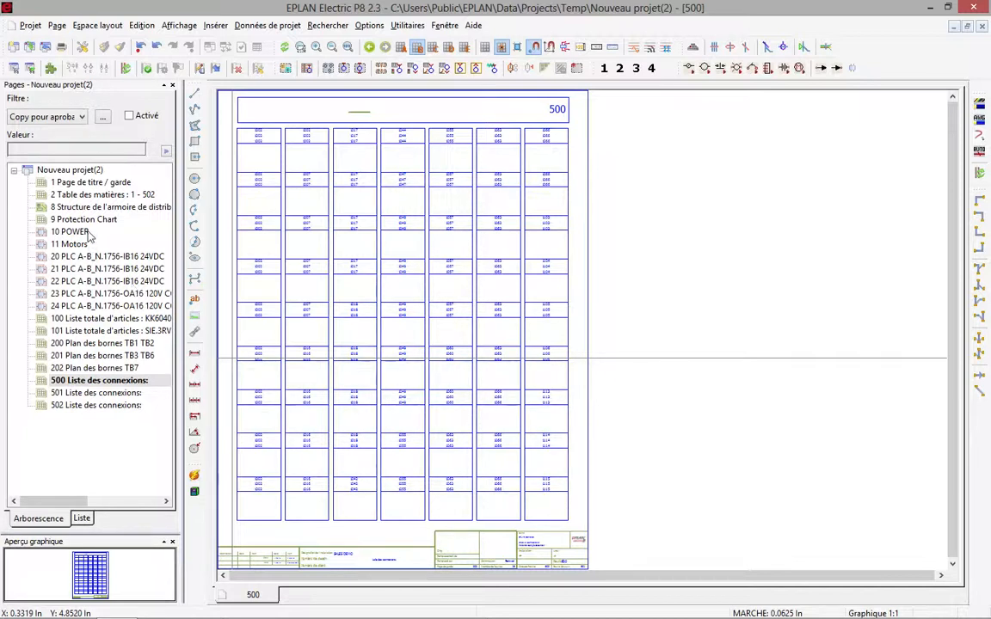
# Reopen PLC schematic page 20 and switch to the EPLAN website in Safari
pyautogui.doubleClick(82, 257)
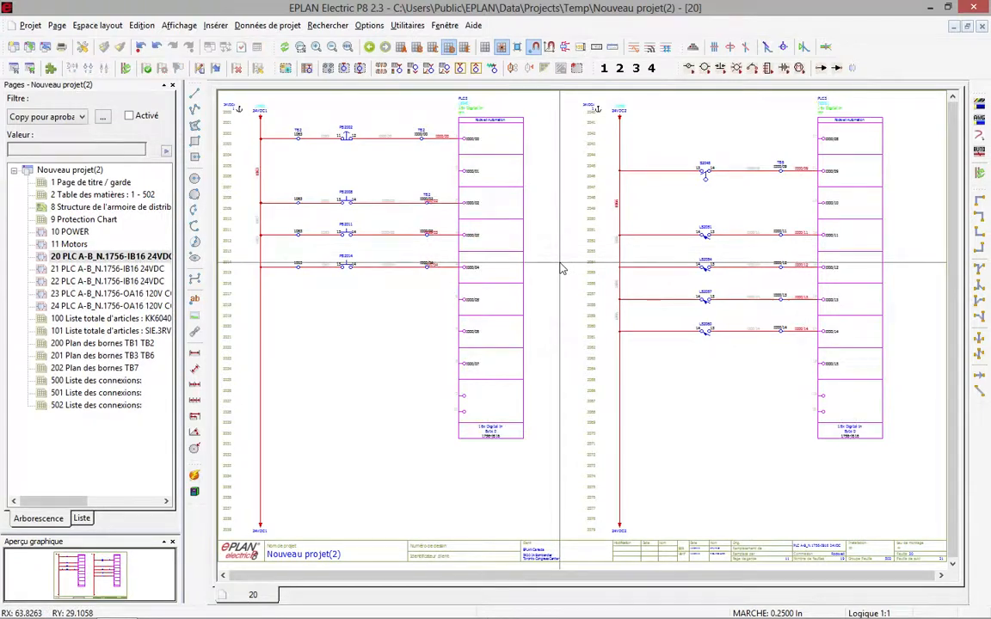
pyautogui.press('super+Tab')
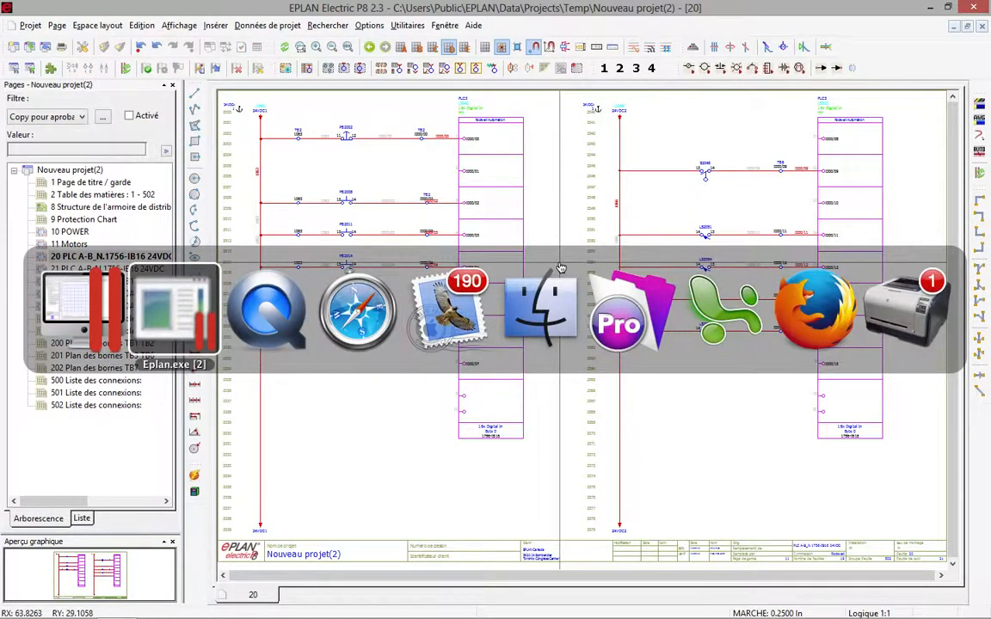
pyautogui.press('super+Tab')
pyautogui.press('super+Tab')
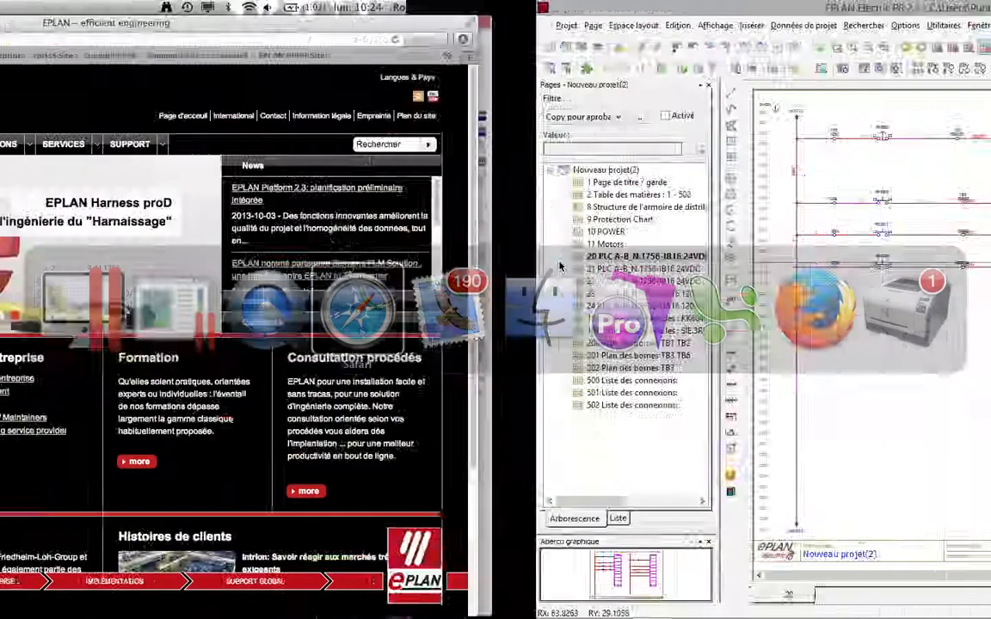